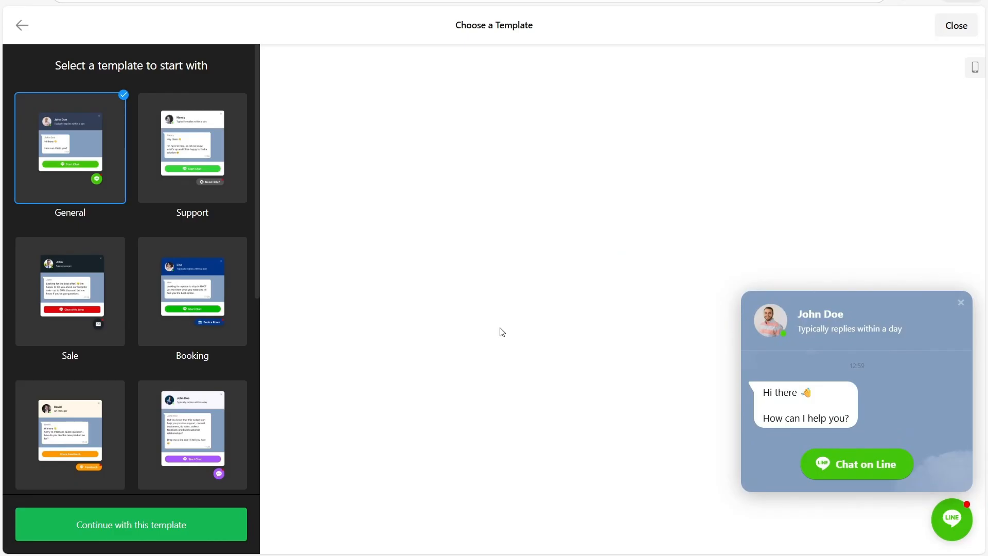
Preview the Support, Sale, Booking, Feedback, Onboarding and Consultation chat templates.
click(185, 159)
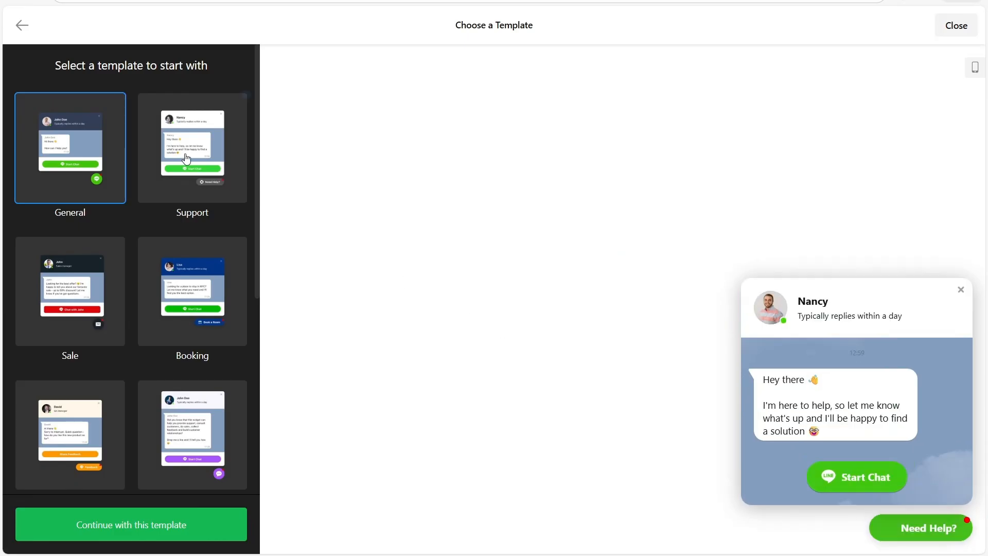
click(65, 280)
click(165, 305)
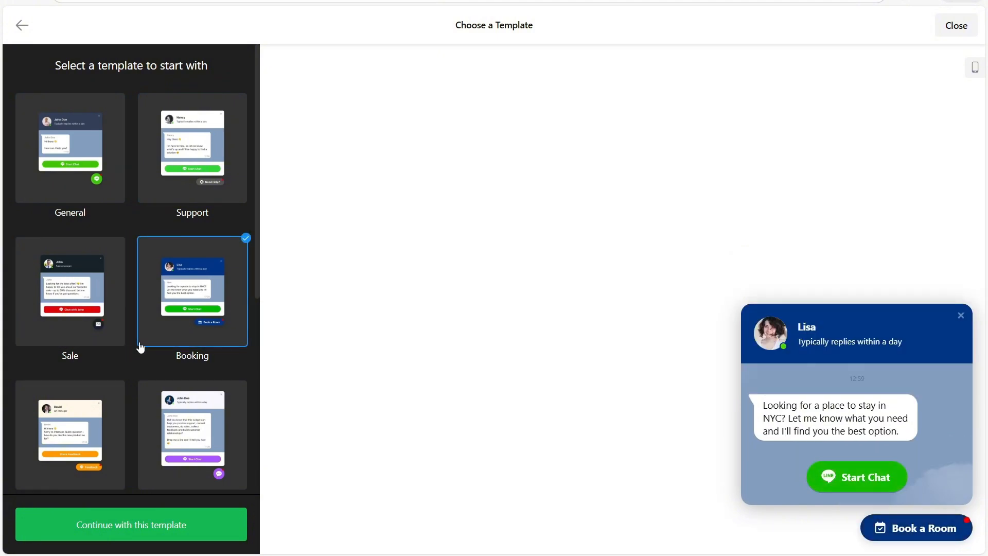
click(33, 447)
scroll(140, 381, down, 1)
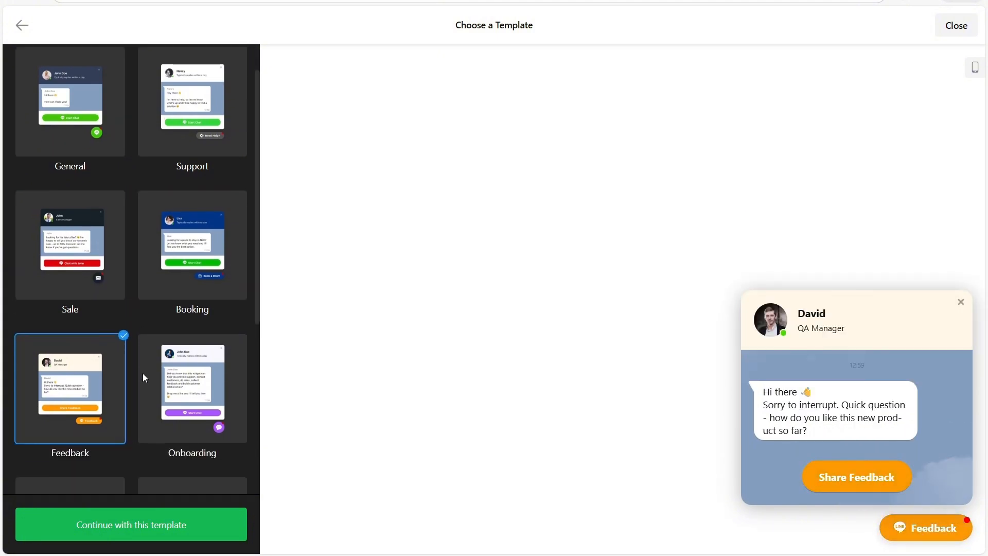
click(147, 379)
scroll(103, 412, down, 1)
click(47, 438)
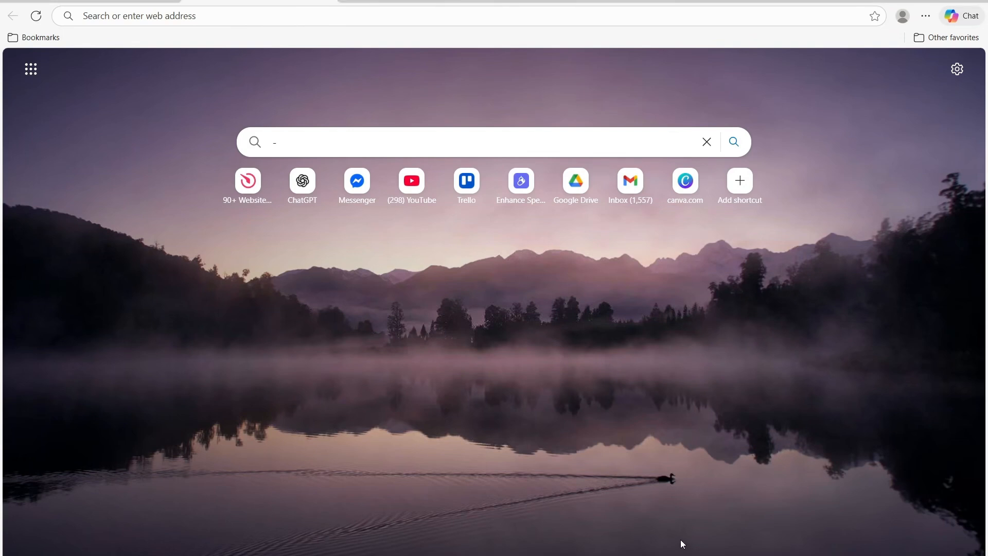
click(264, 14)
text(https://go.elfsight.io/click?pid=3141&offer_id=3)
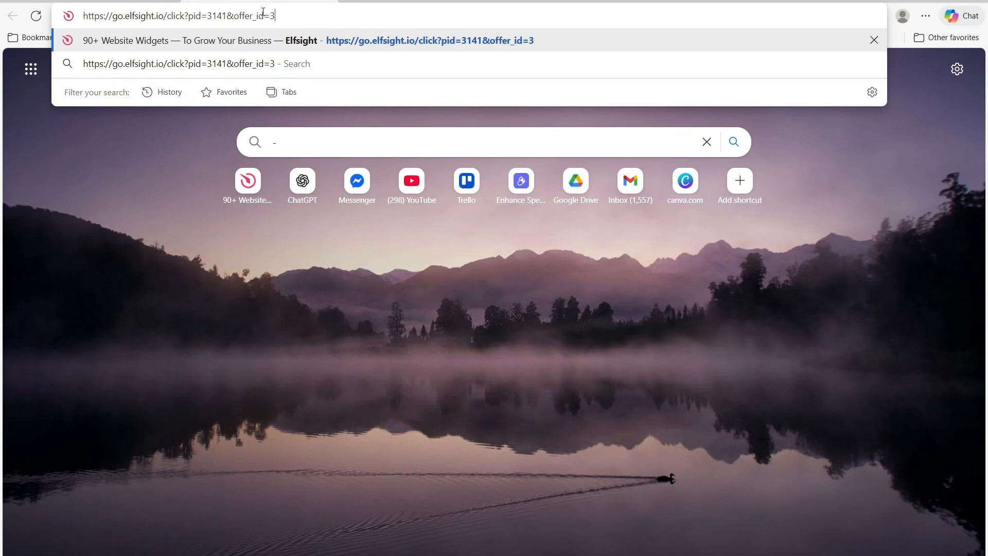
key(Return)
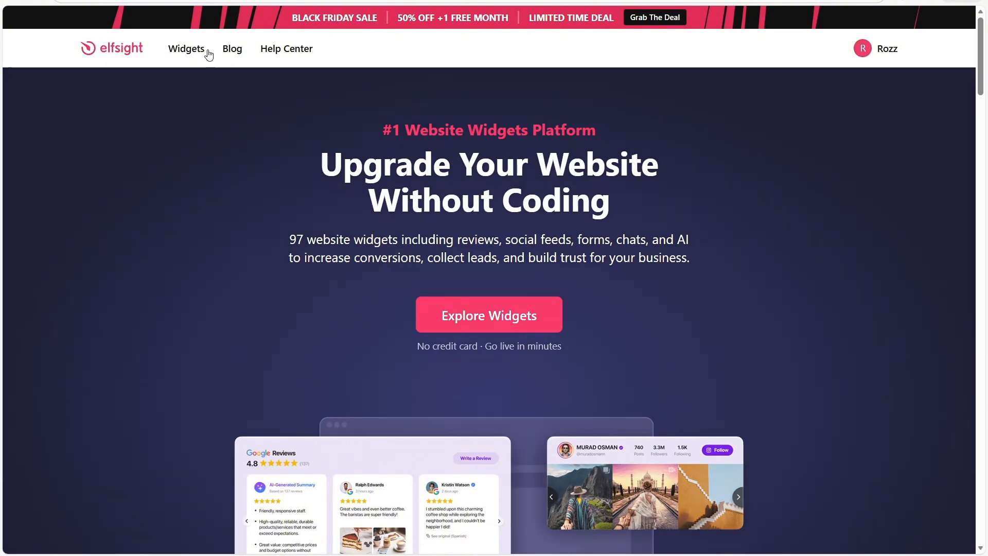
Start creating a free Line Chat widget from its product page and enlarge the widget editor.
mouse_move(202, 52)
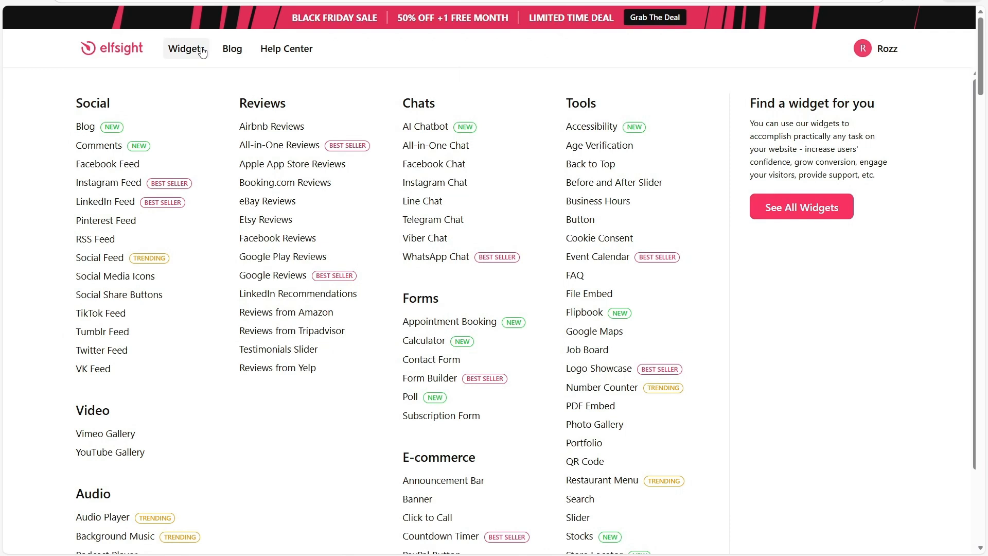
click(432, 203)
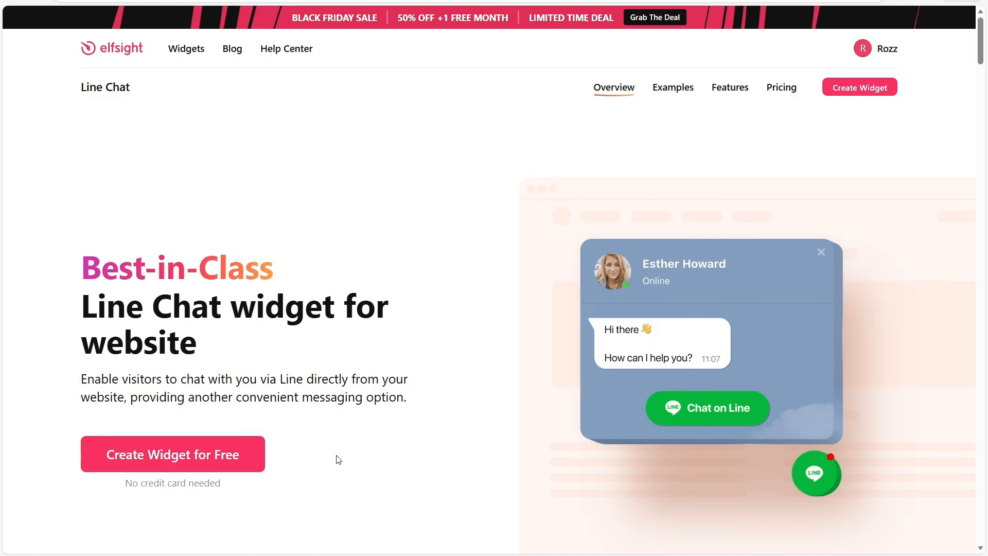
click(258, 466)
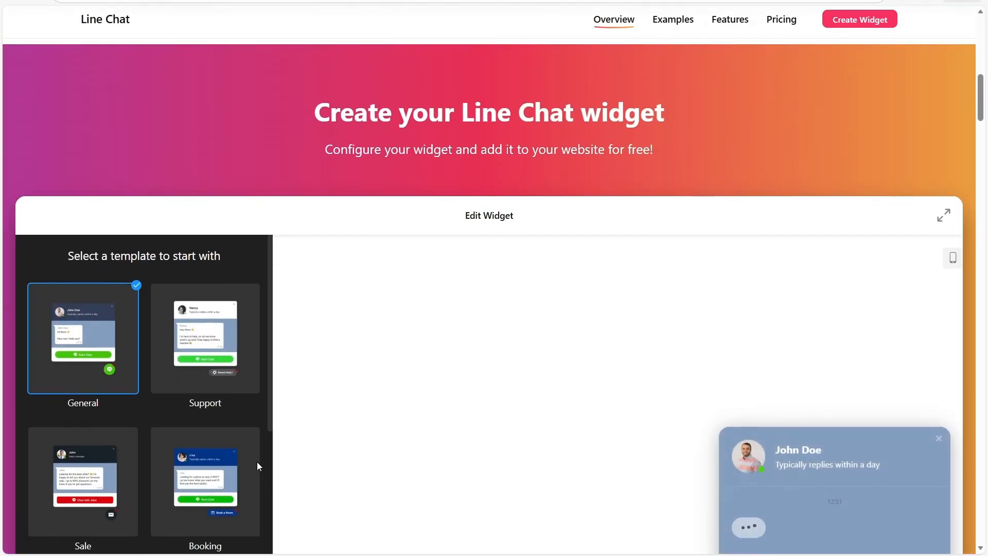
scroll(514, 332, down, 2)
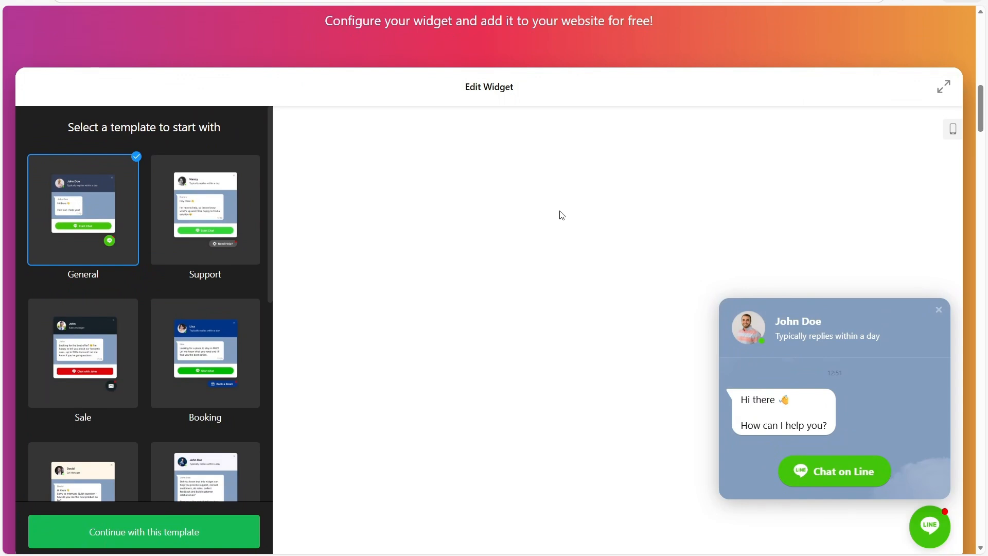
click(946, 86)
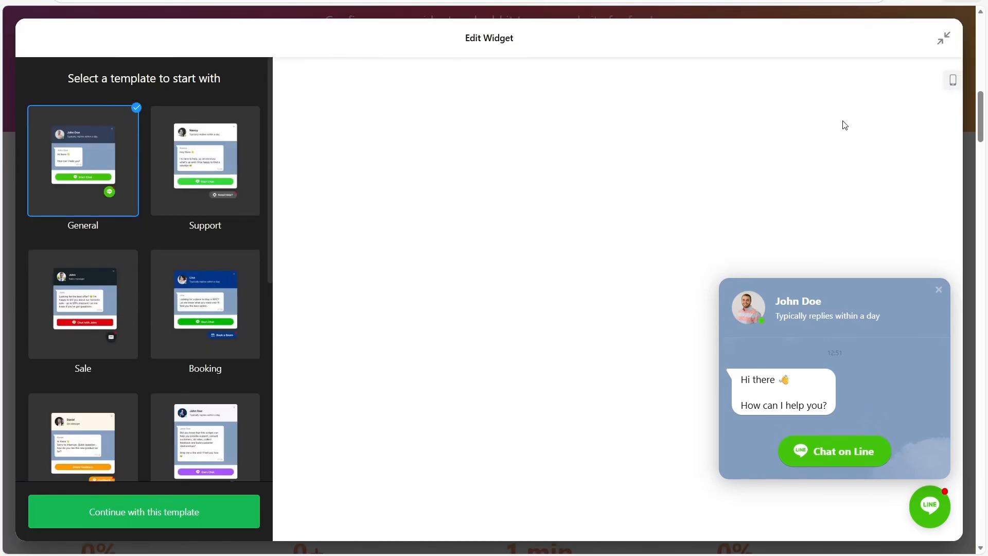
Preview each alternative template in the enlarged editor, from Support through Embed Chat Button and Embed Chat Window.
click(186, 155)
scroll(187, 155, down, 1)
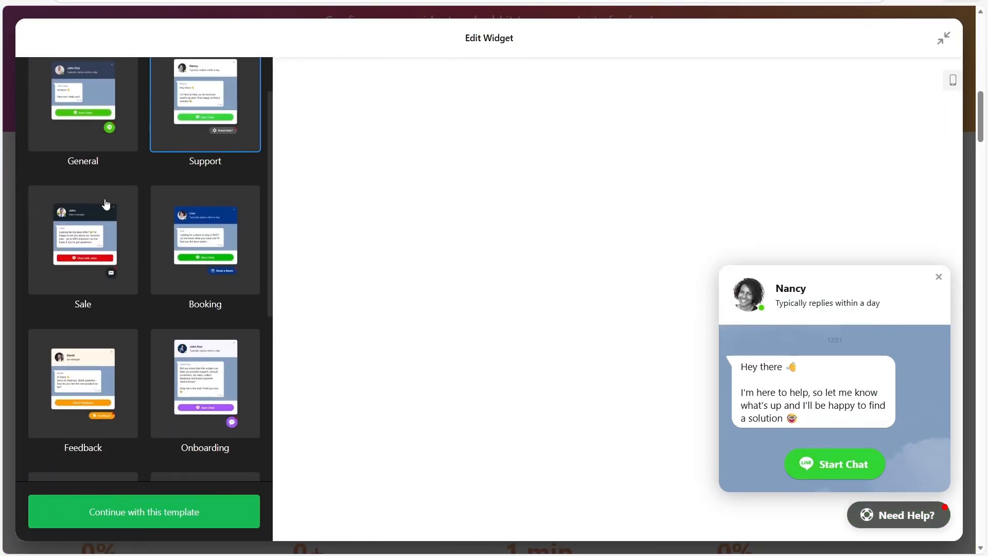
click(105, 219)
click(209, 233)
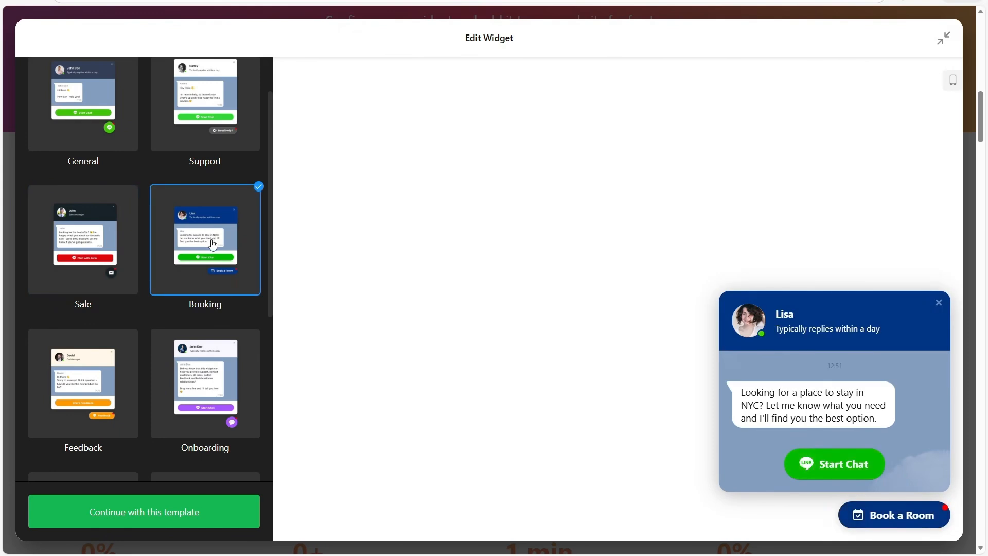
scroll(210, 232, down, 2)
click(120, 286)
scroll(120, 285, down, 2)
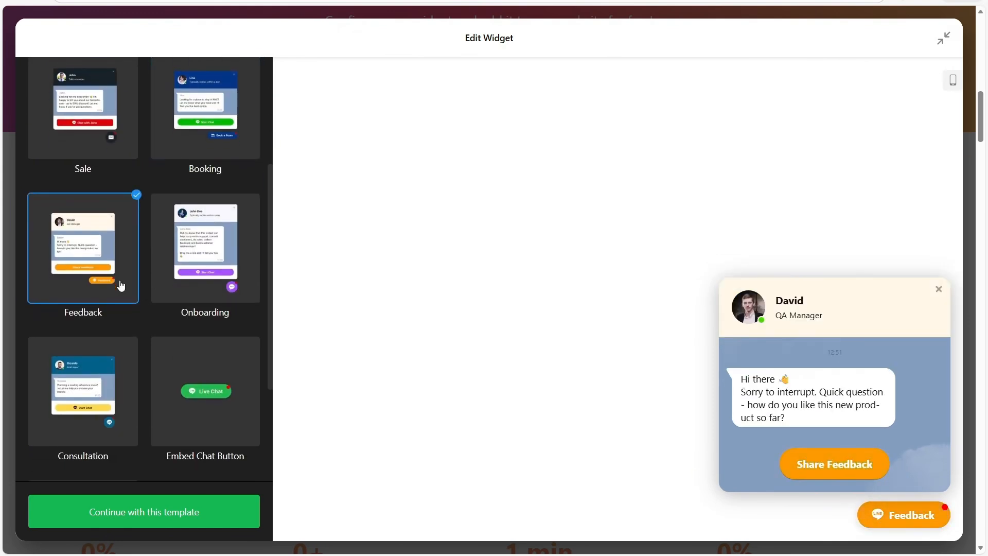
click(213, 183)
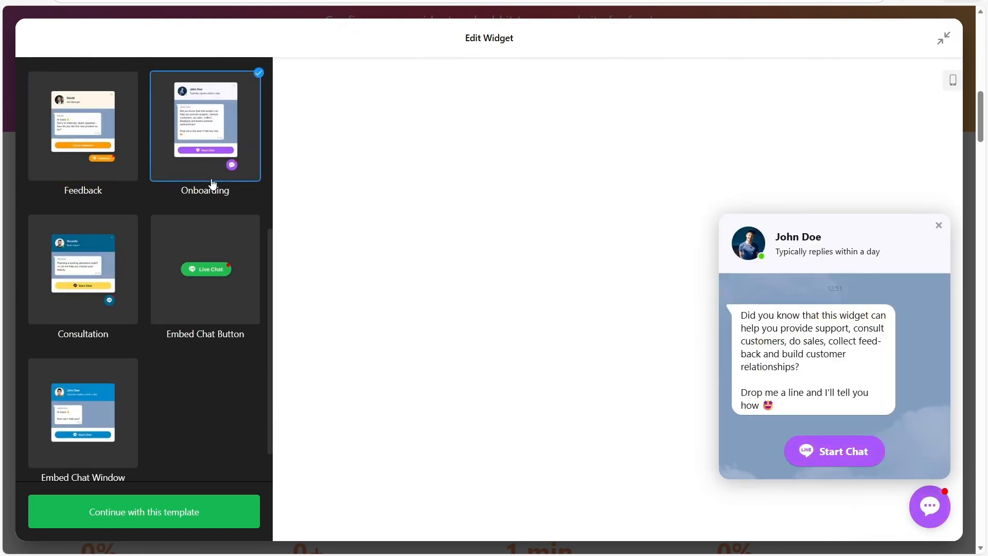
click(105, 261)
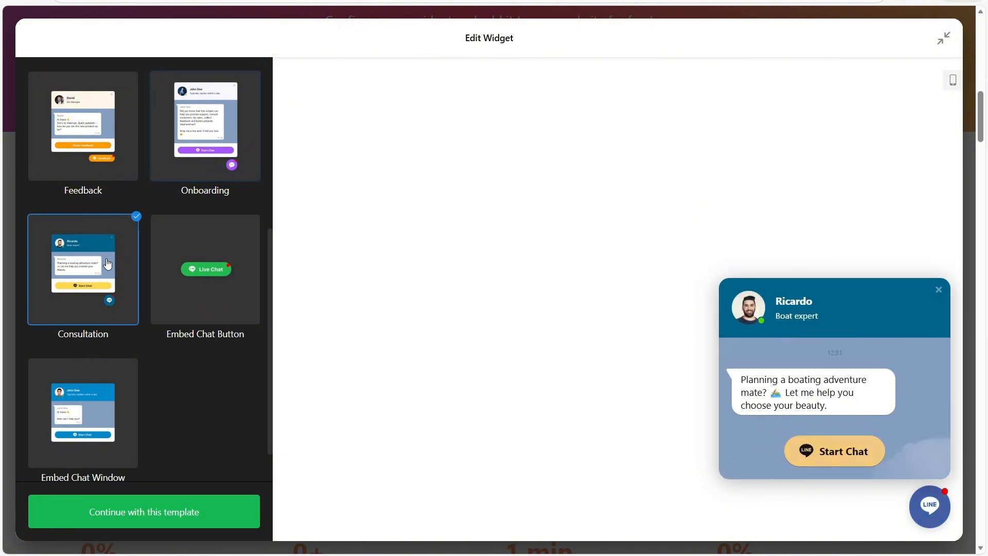
click(180, 282)
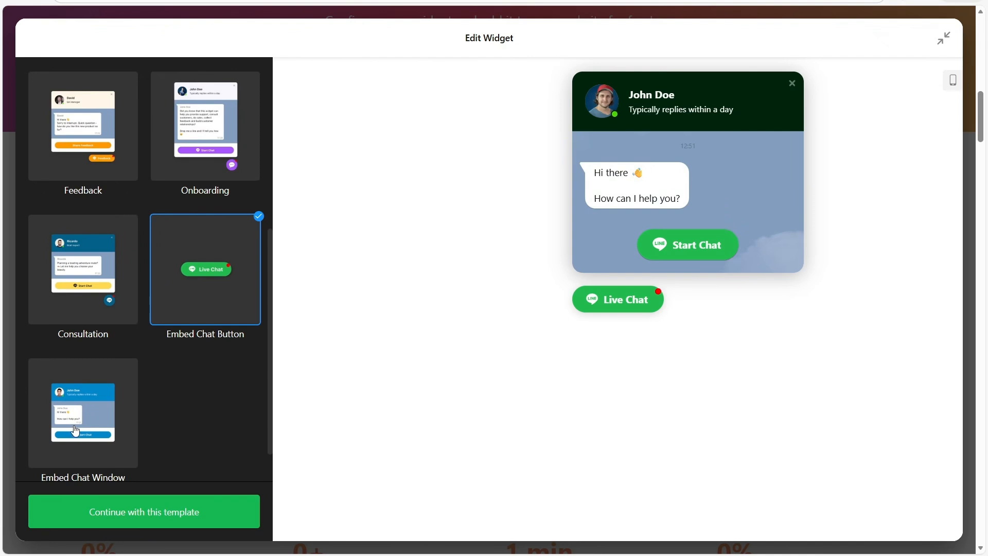
click(103, 395)
scroll(132, 364, up, 5)
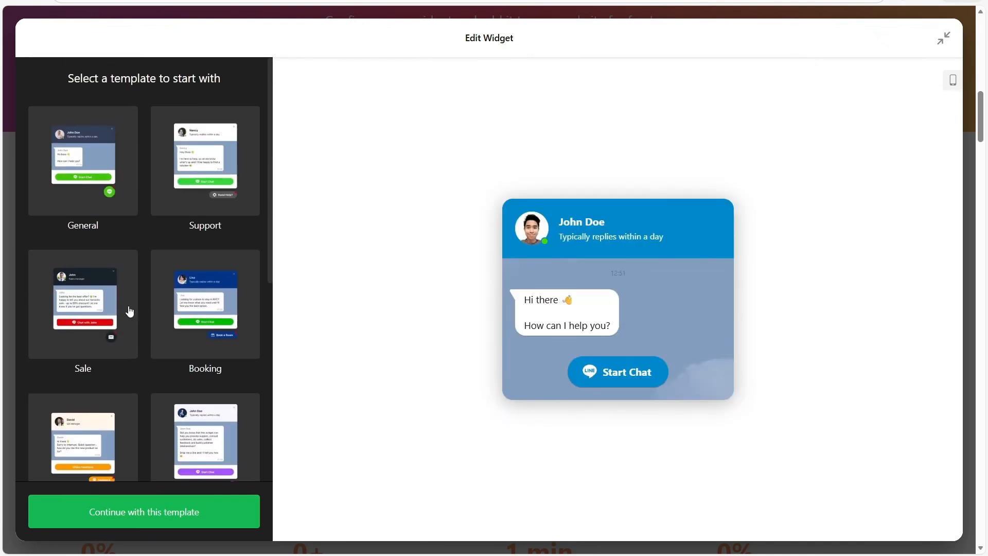
Continue with the Support template and enter the business's Line ID as the chat connection.
click(182, 184)
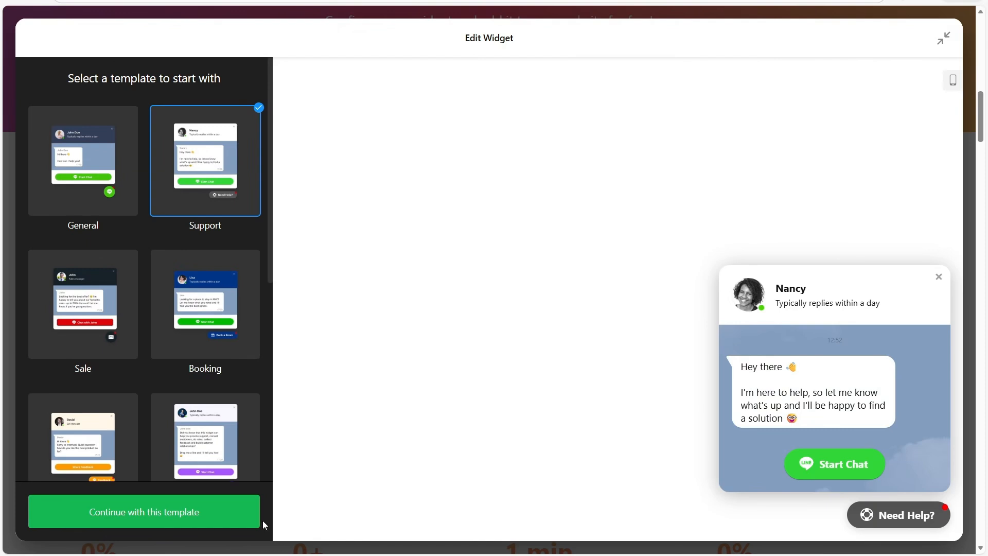
click(238, 524)
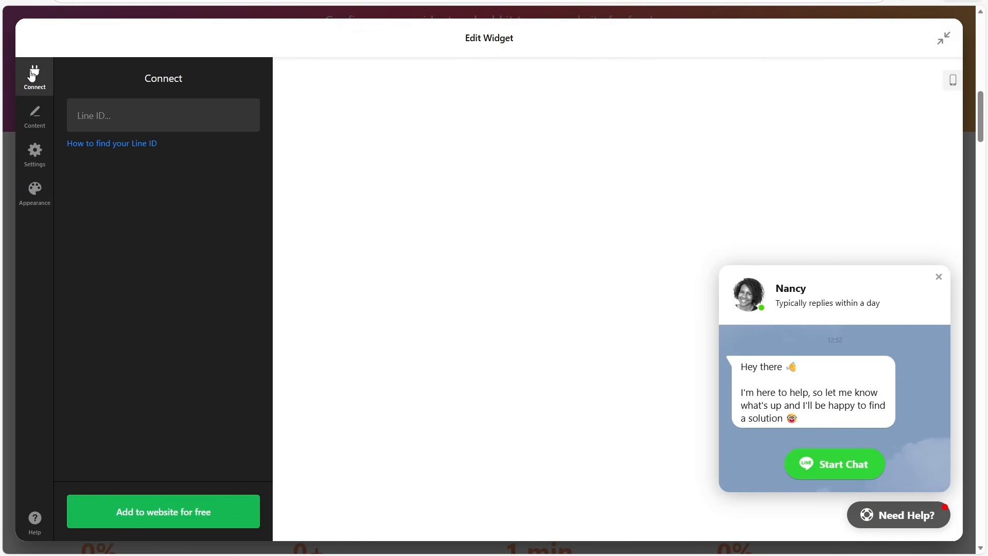
click(119, 114)
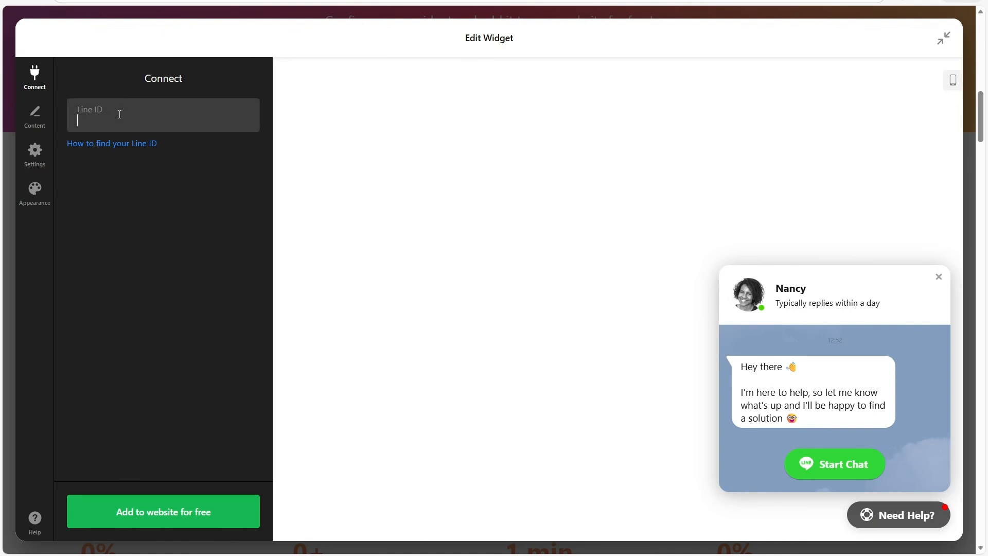
text(catsboots0)
Replace the chat bubble icon with the LINE logo from the icon library.
click(36, 118)
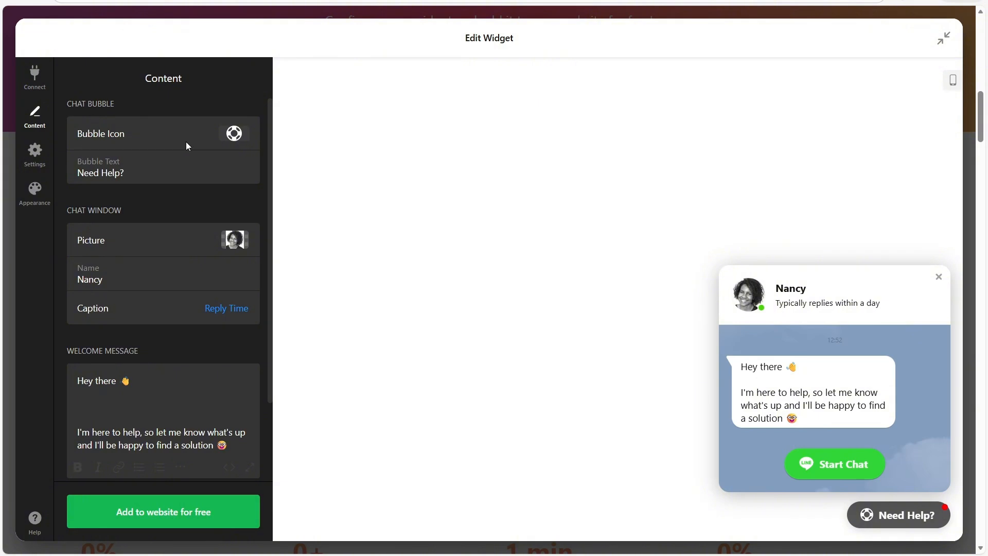
click(236, 136)
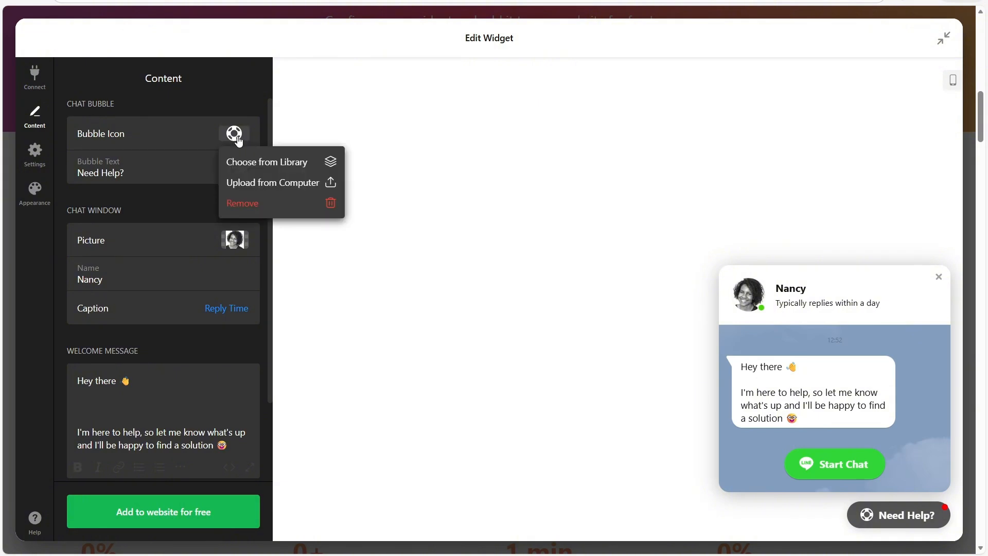
click(255, 169)
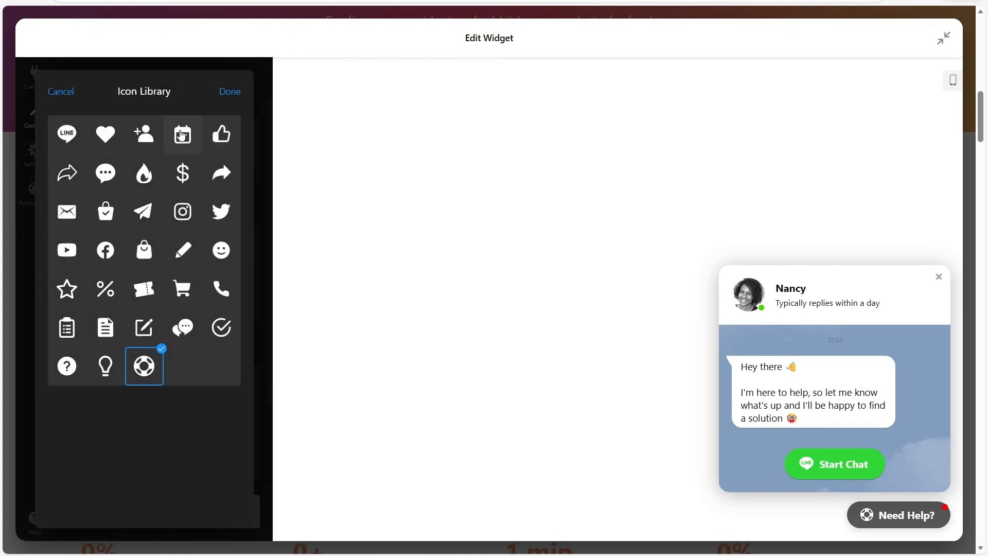
click(78, 142)
click(231, 93)
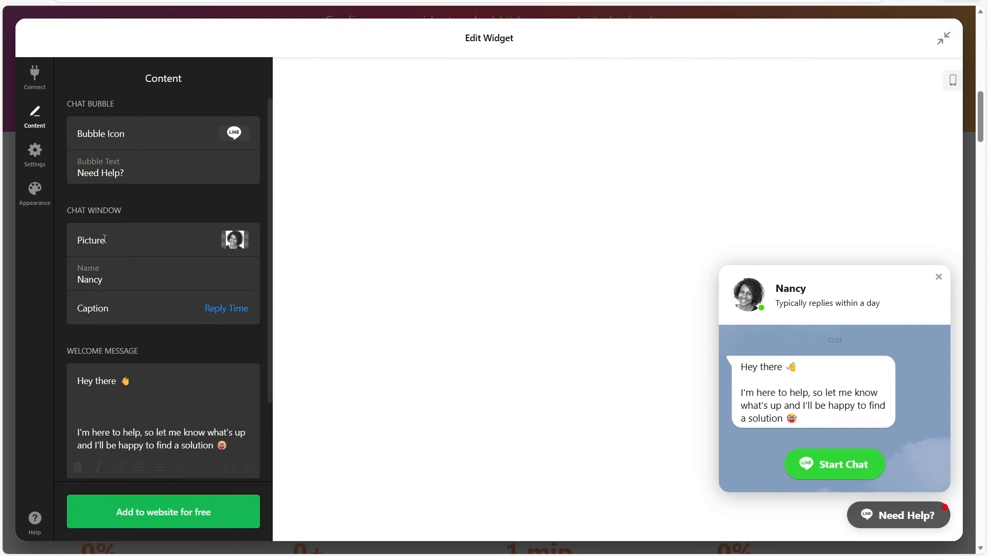
Browse the avatar library for the chat window's profile picture without choosing a different one.
click(228, 242)
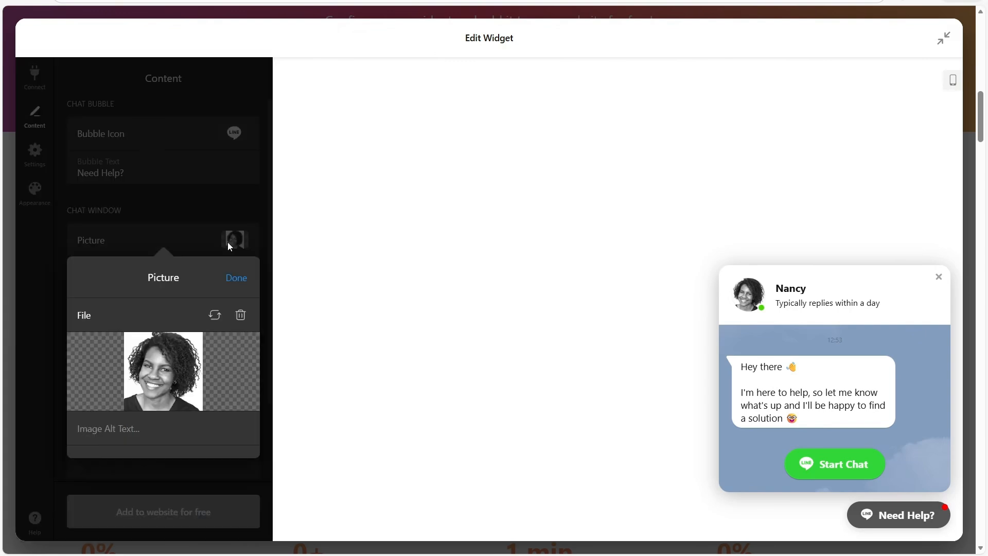
click(213, 316)
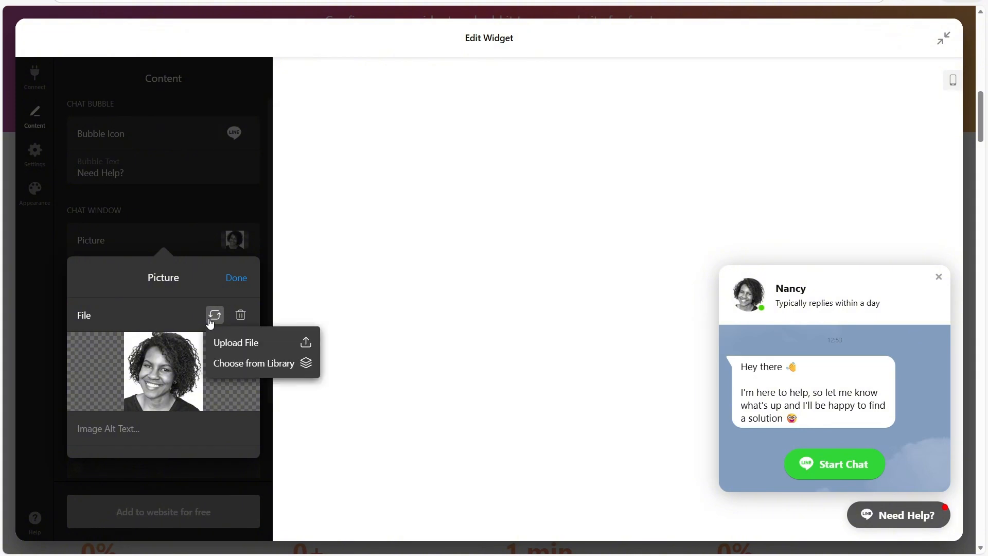
click(229, 361)
scroll(85, 283, down, 3)
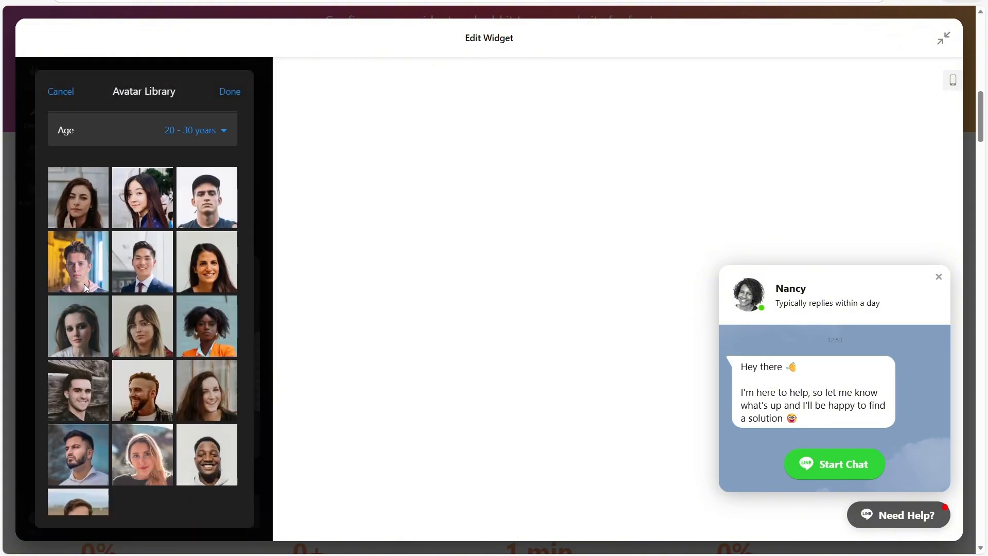
scroll(106, 277, up, 3)
click(219, 97)
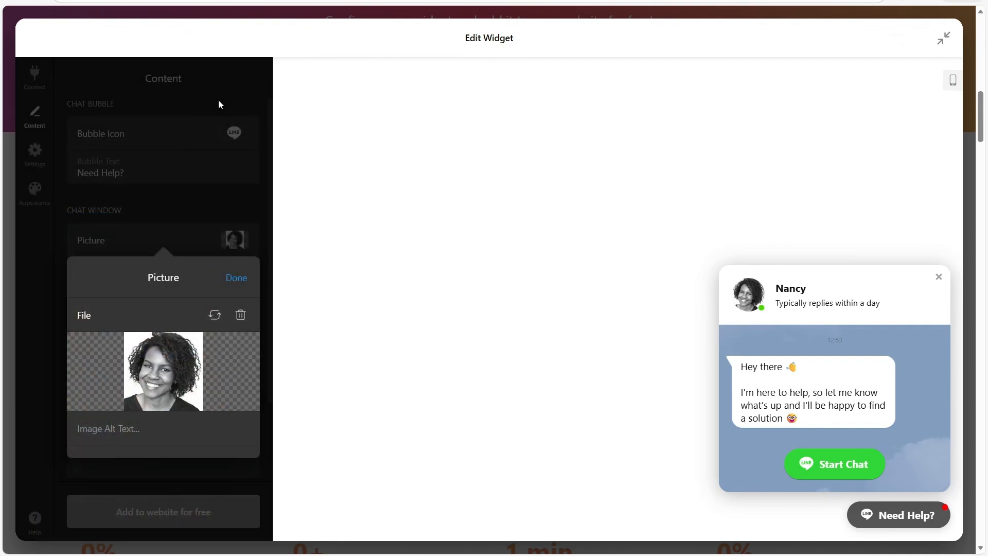
click(209, 150)
Review the Online, Reply Time and Custom caption types for the chat window, leaving Reply Time selected.
scroll(157, 183, down, 2)
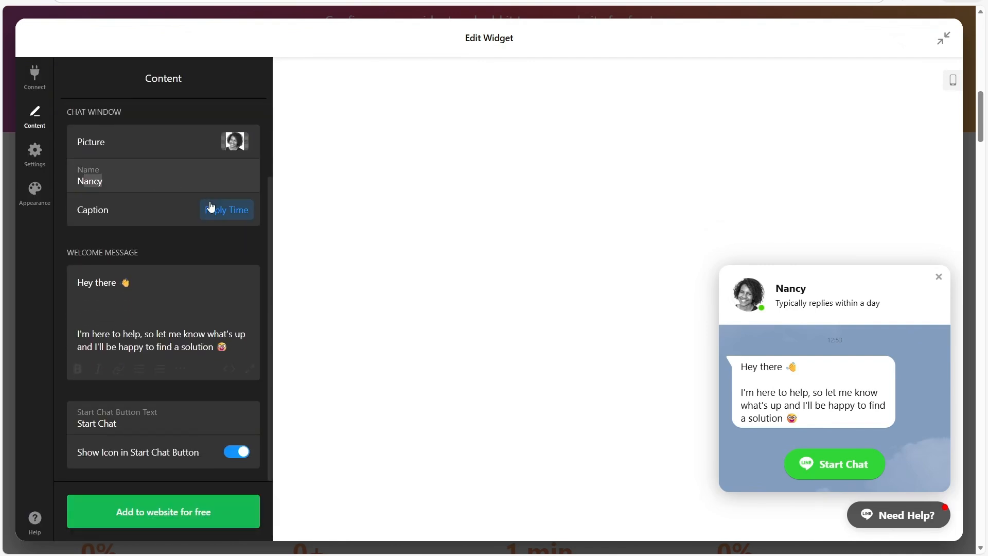
click(215, 219)
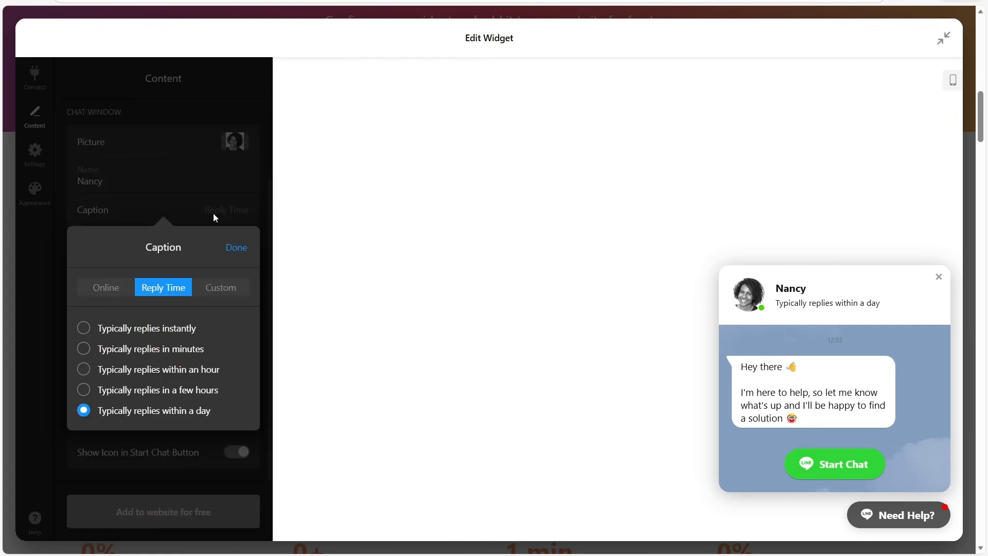
click(99, 295)
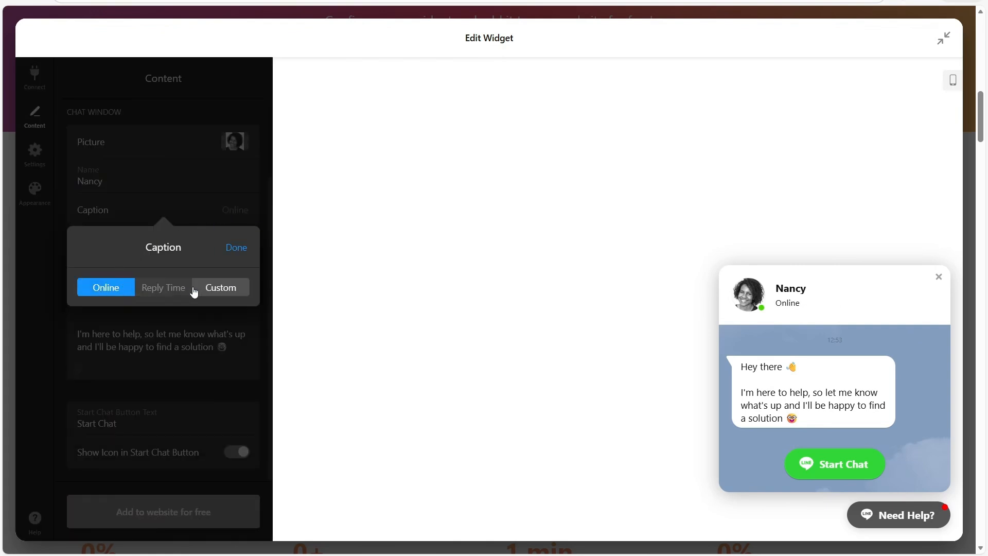
click(149, 288)
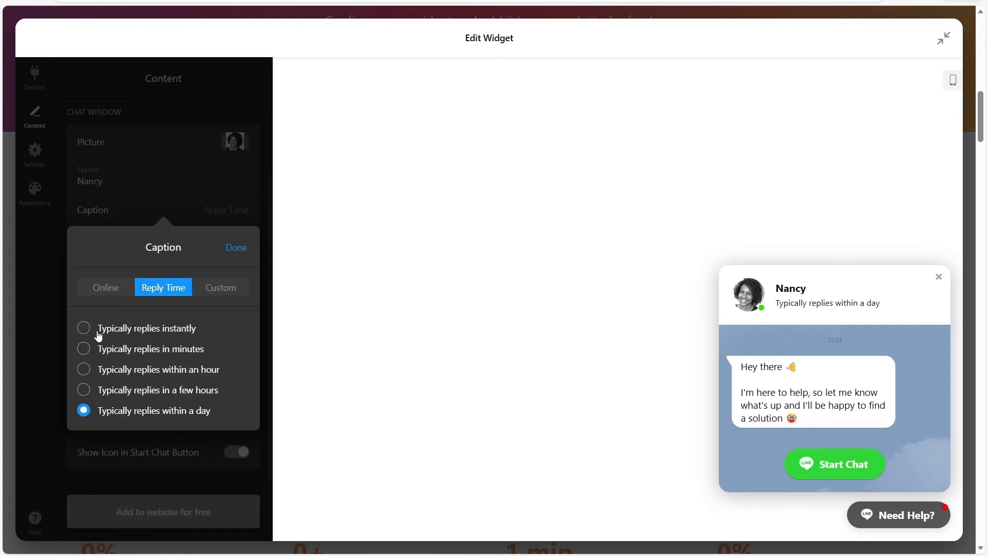
click(218, 288)
click(167, 291)
click(236, 247)
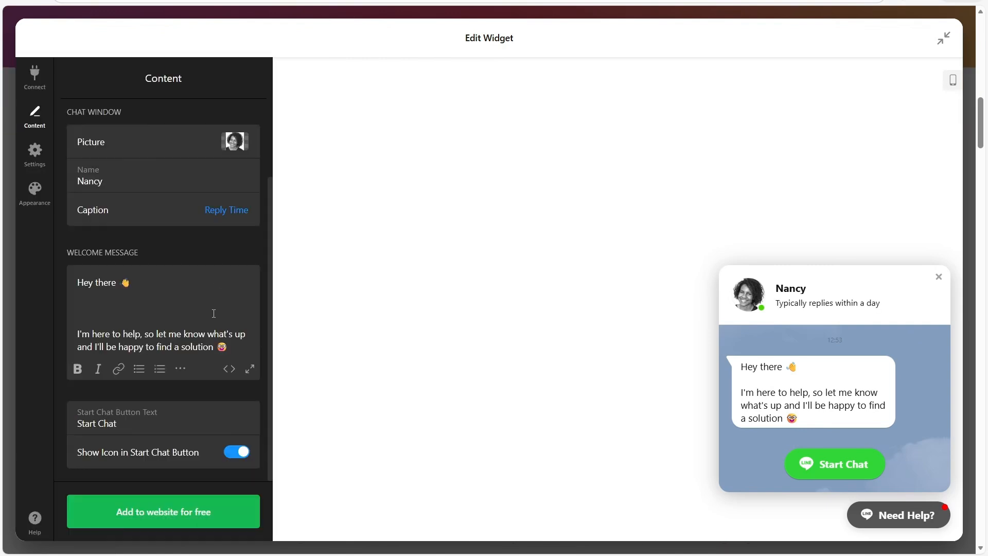
Review the welcome message and the Start Chat button text and icon options, leaving the button icon shown.
drag(226, 347, 169, 306)
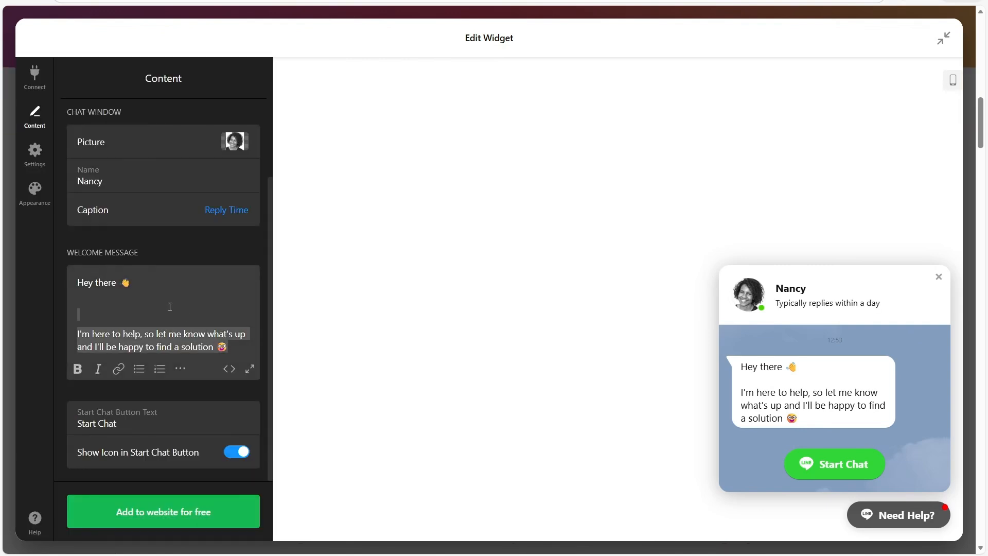
click(157, 333)
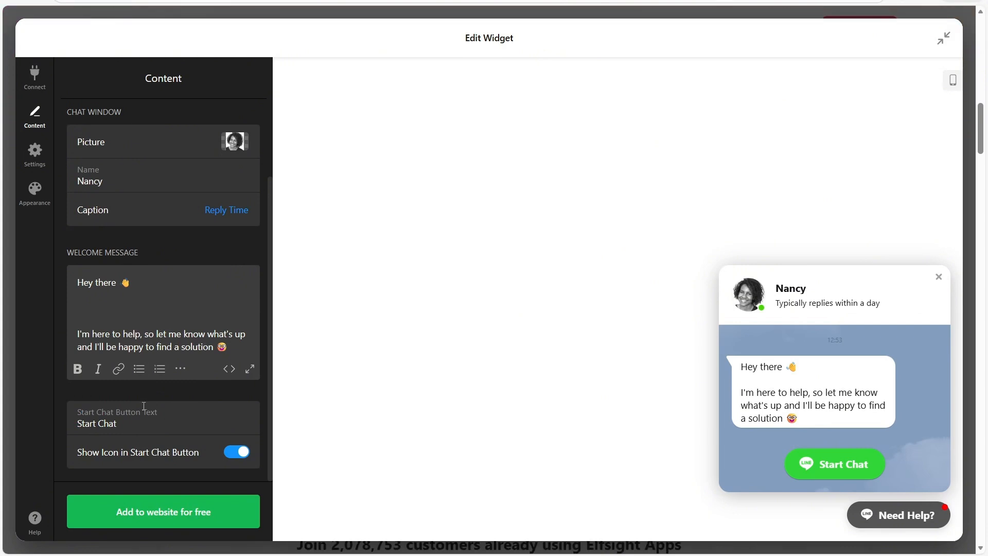
click(136, 423)
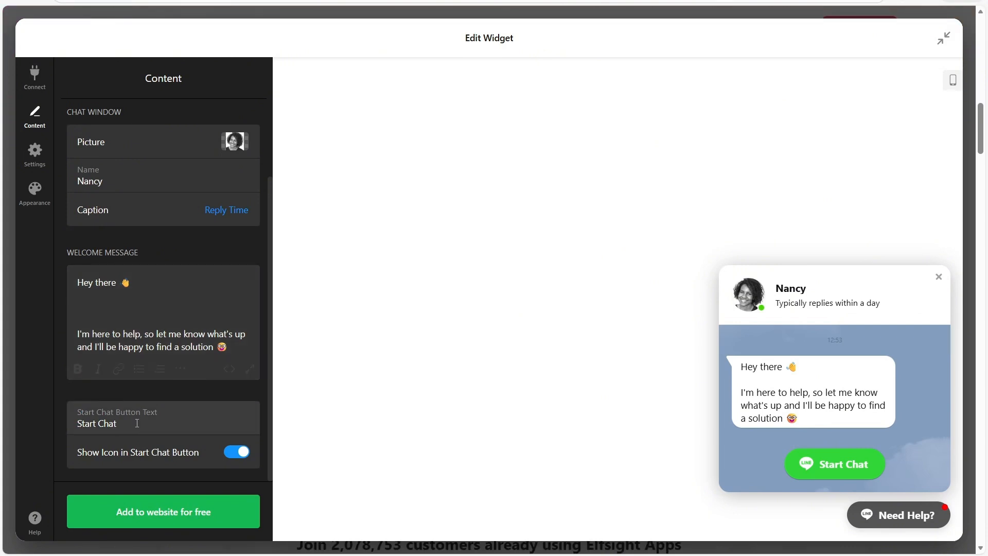
click(228, 453)
click(228, 453)
click(90, 297)
Try the Embed Bubble position for the widget and settle on Embed Chat Window.
click(26, 163)
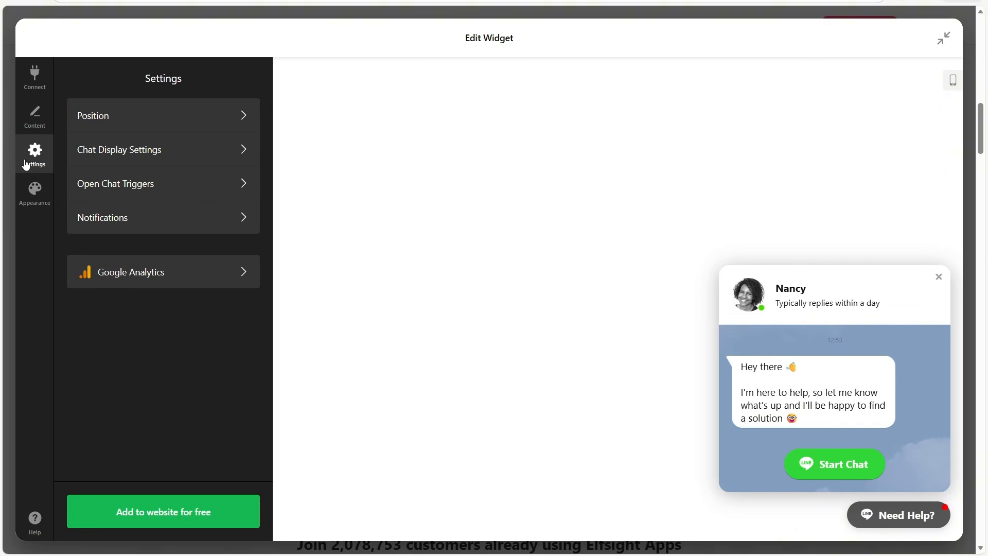
click(189, 118)
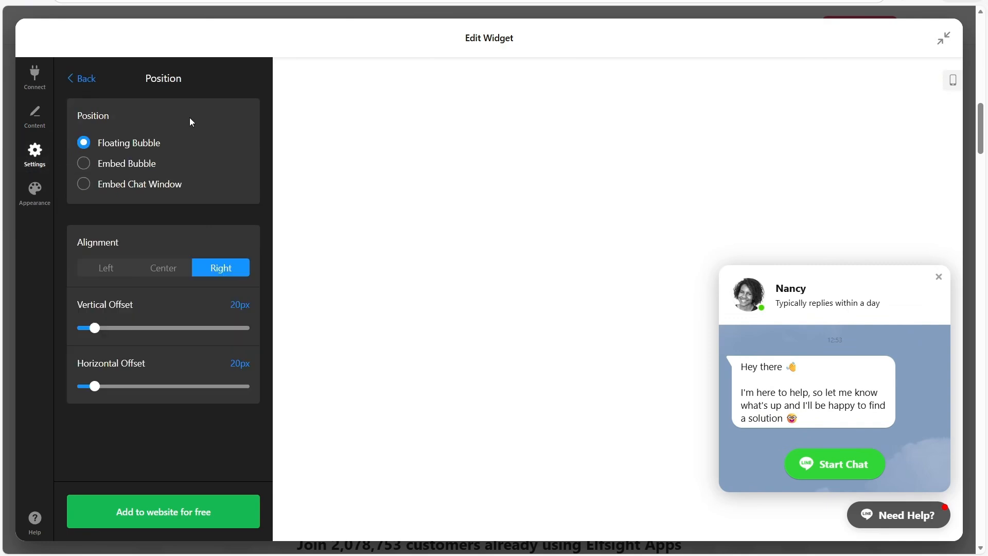
click(123, 171)
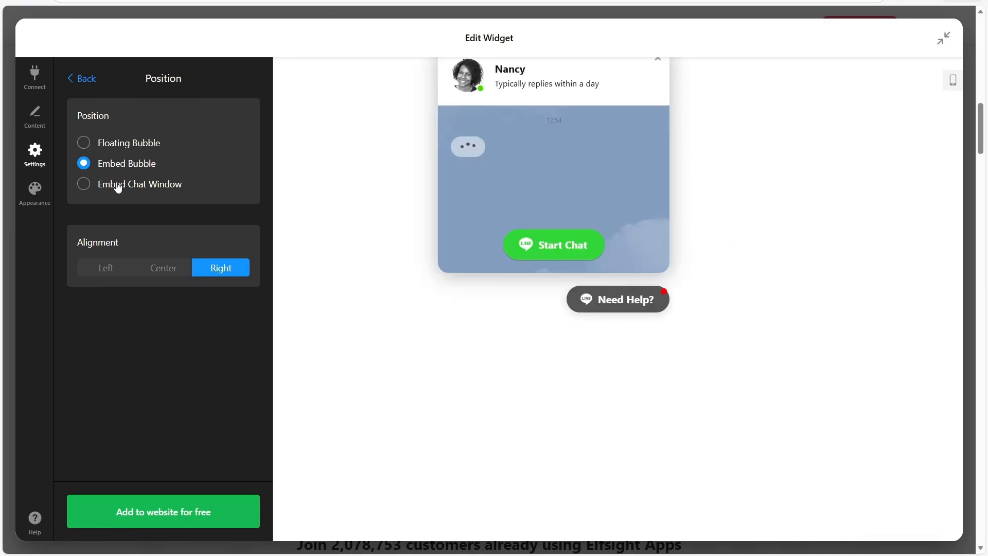
click(118, 188)
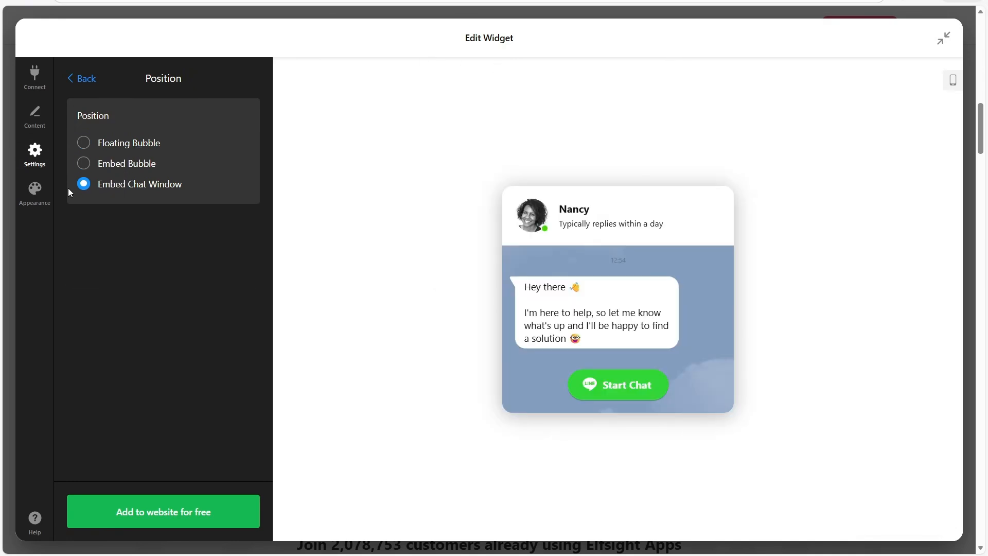
Try a custom corner radius of 48 on the Start Chat button and return to the most rounded preset.
click(41, 194)
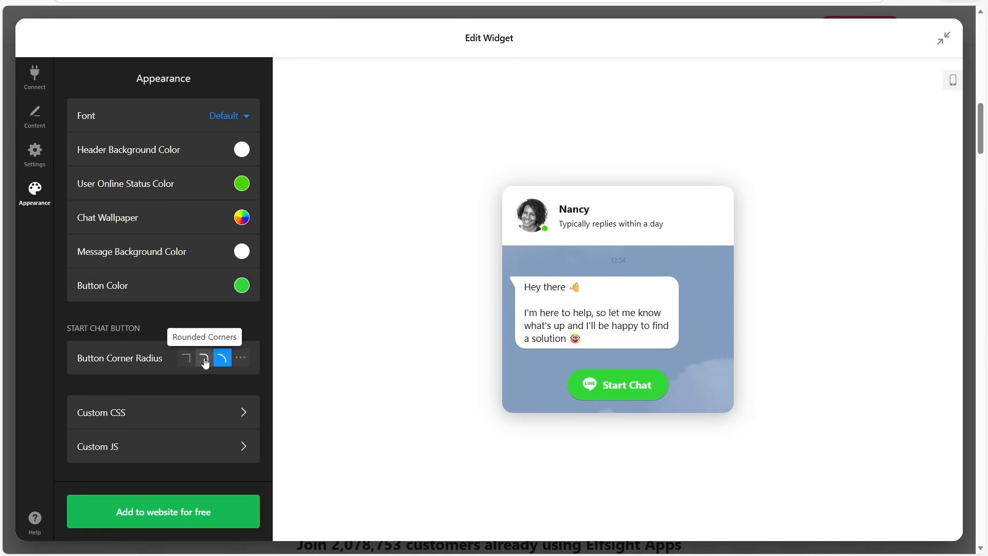
click(239, 359)
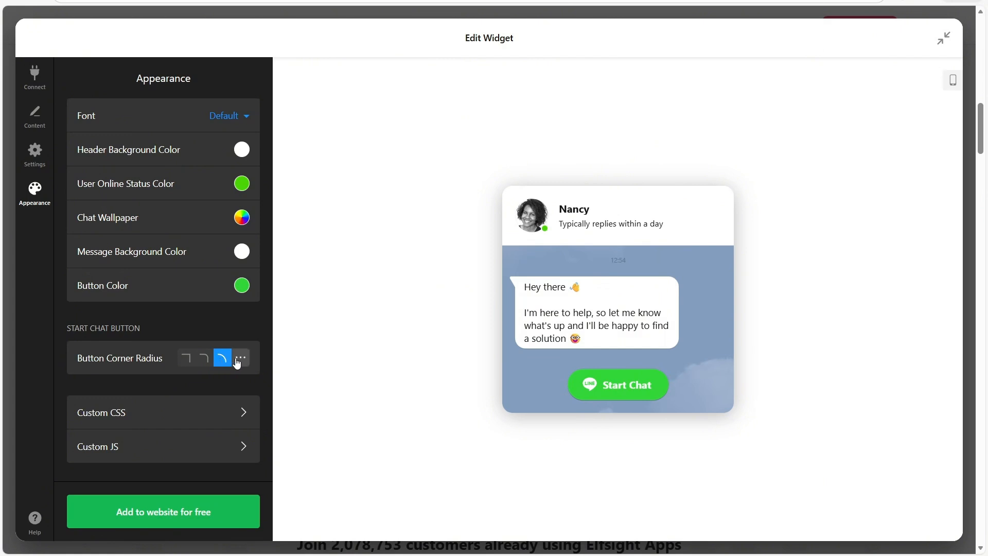
drag(163, 414, 260, 431)
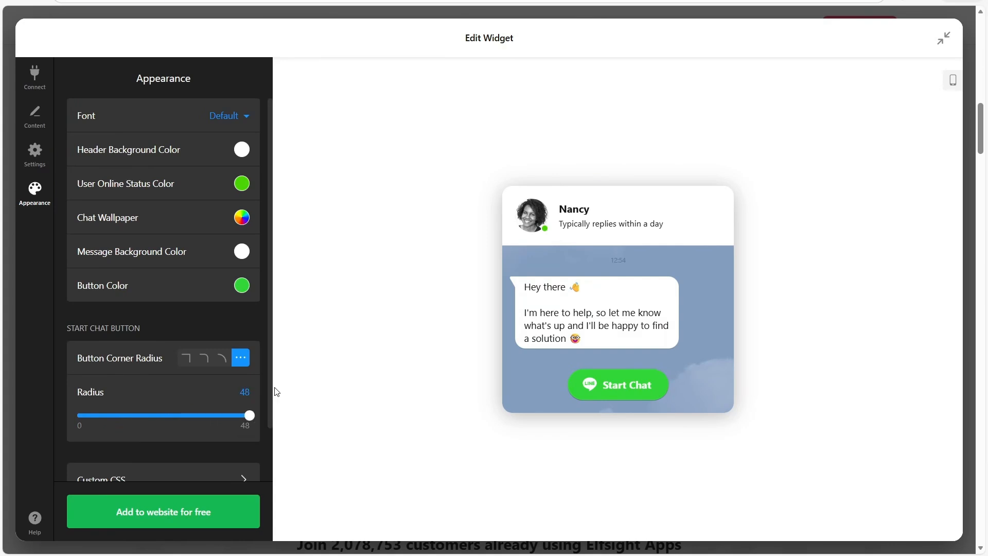
click(223, 359)
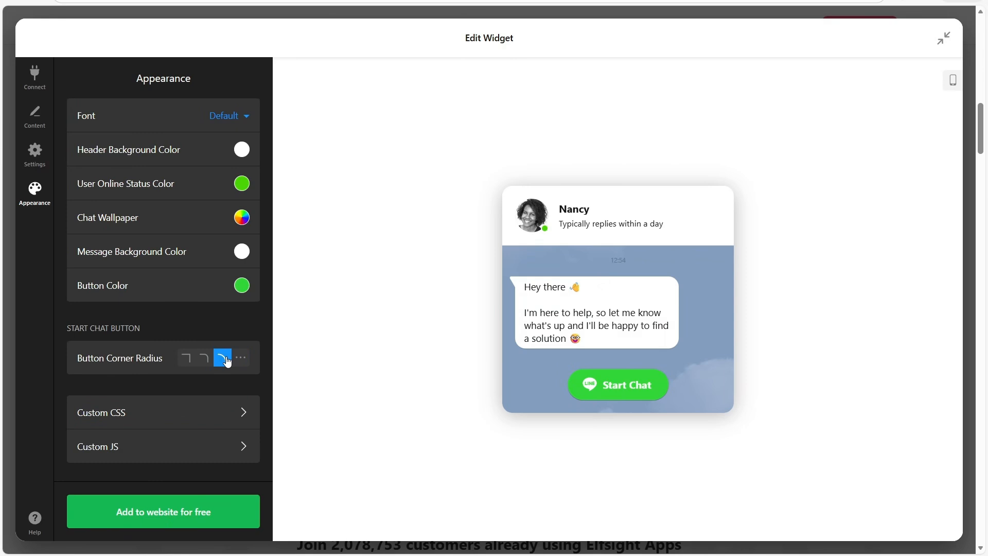
Publish the Line Chat widget on the Free plan and copy its embed code.
click(210, 525)
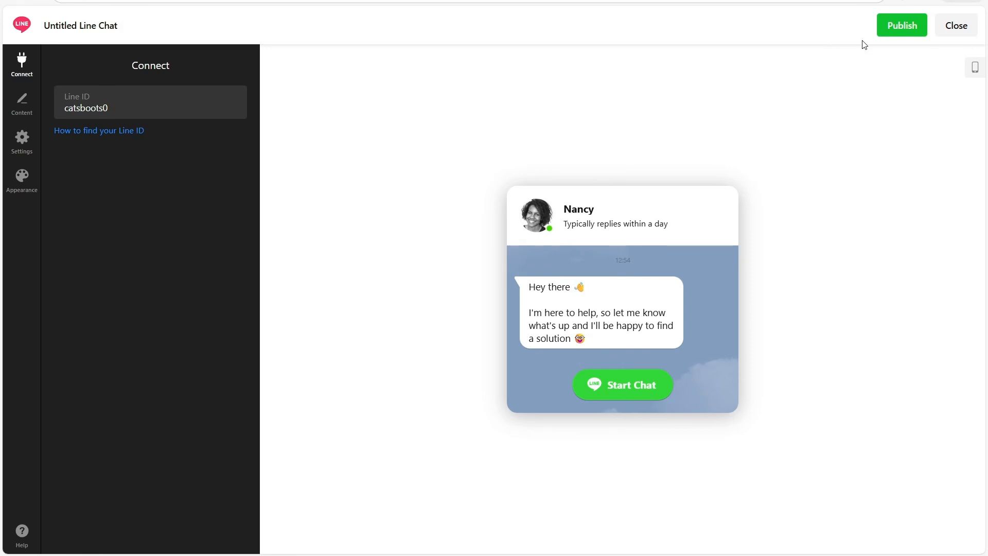
click(909, 30)
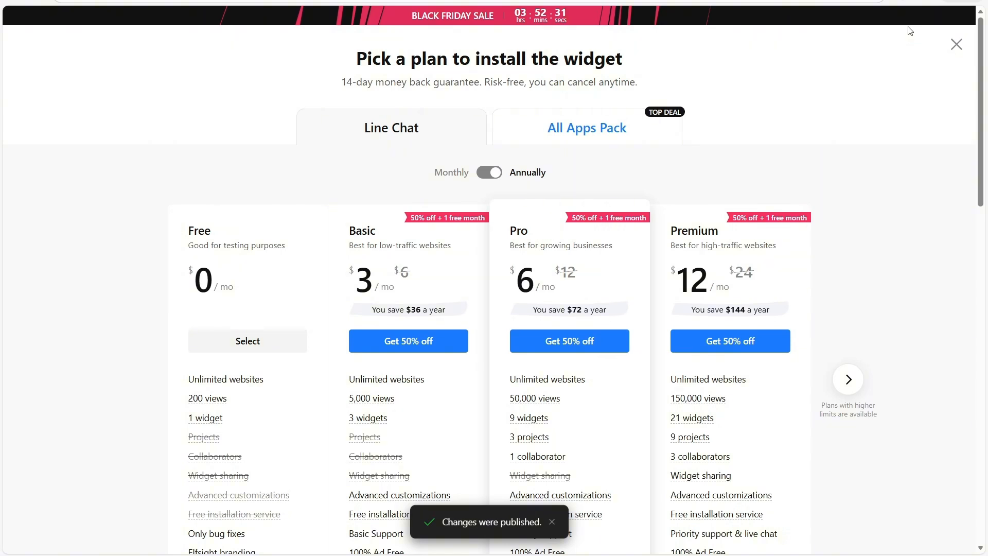
scroll(903, 65, down, 1)
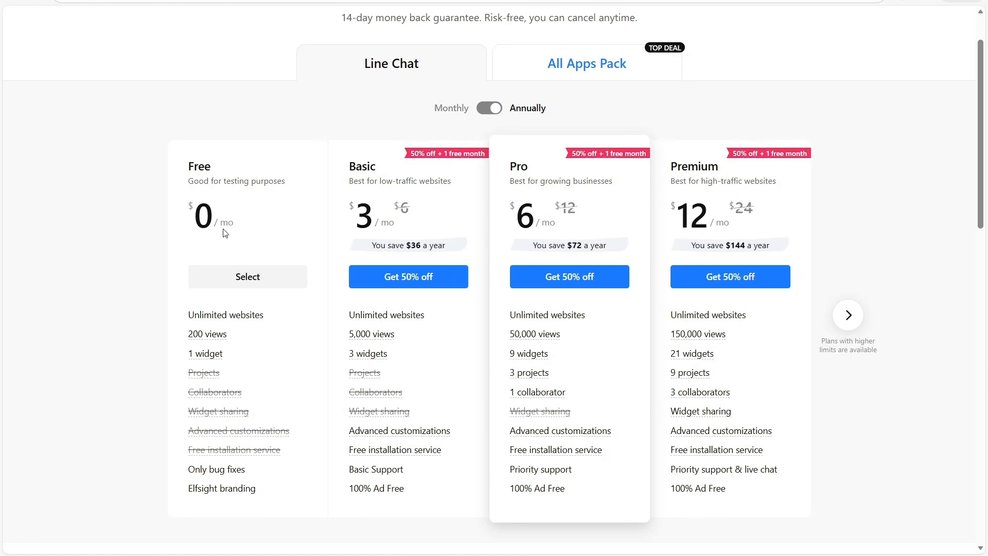
click(246, 278)
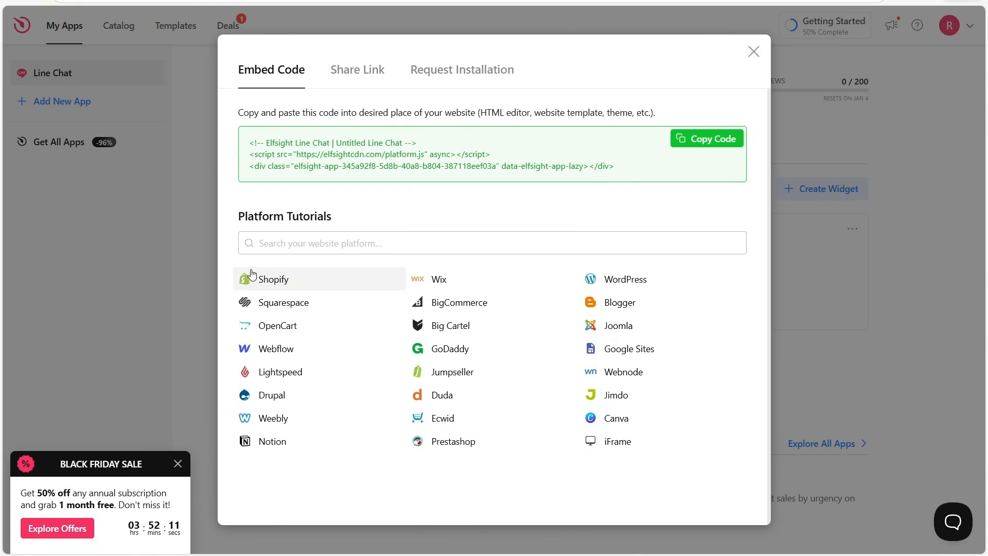
click(722, 134)
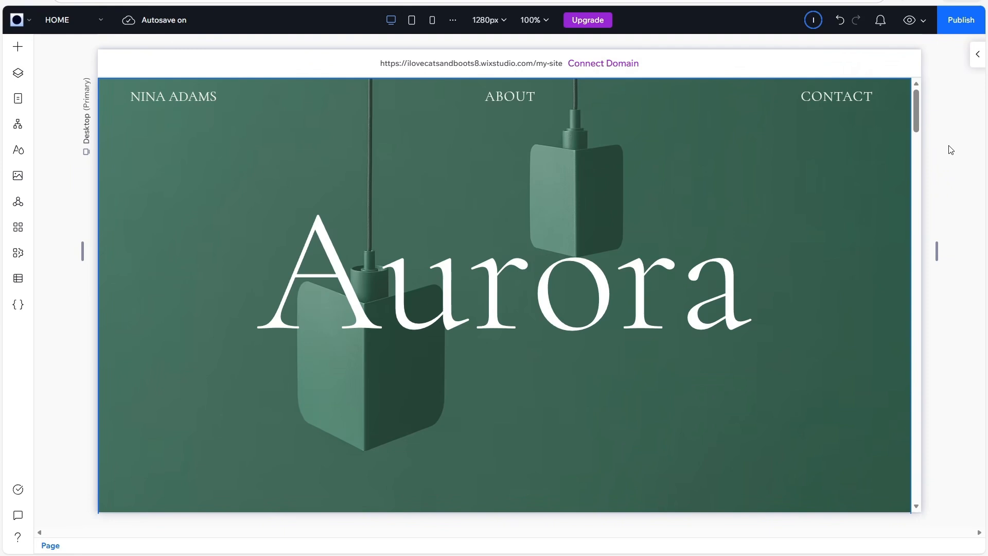
In the Wix Studio site, add a section below the Aurora banner and insert an Embed Code element in it.
scroll(767, 165, down, 3)
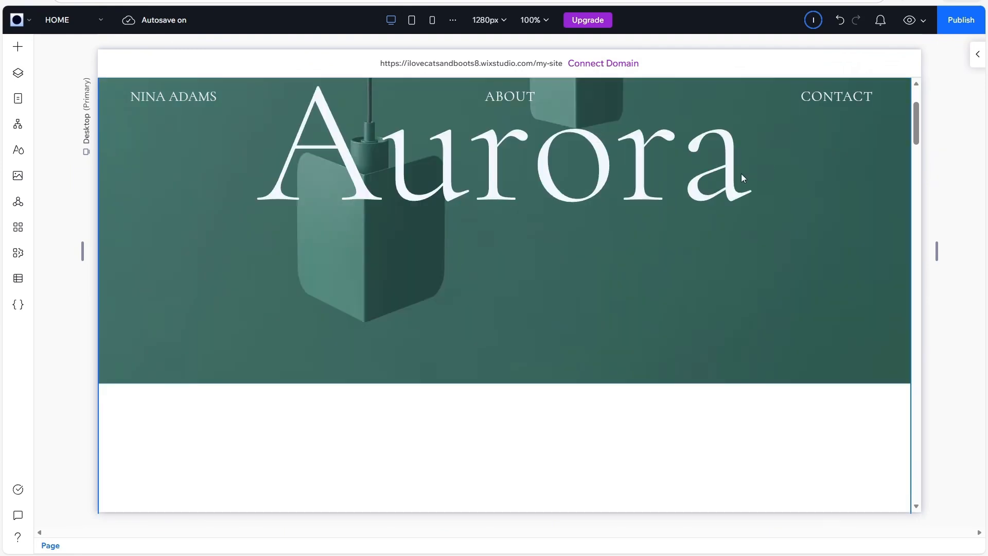
mouse_move(628, 381)
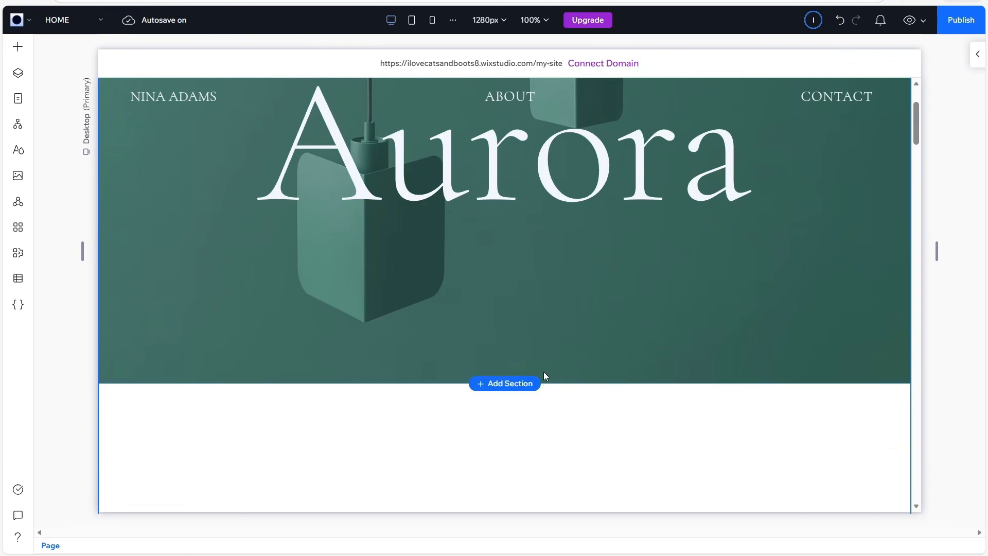
click(518, 384)
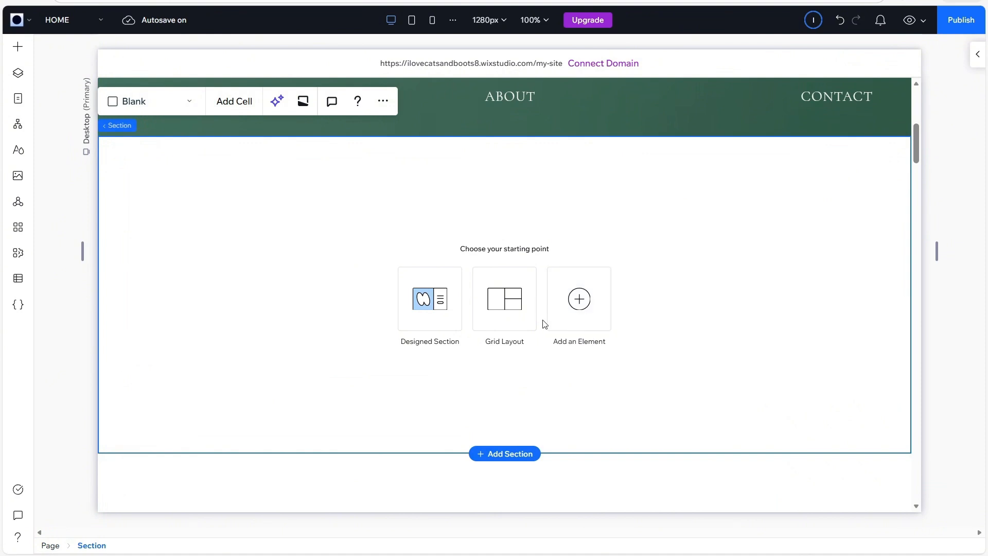
click(580, 300)
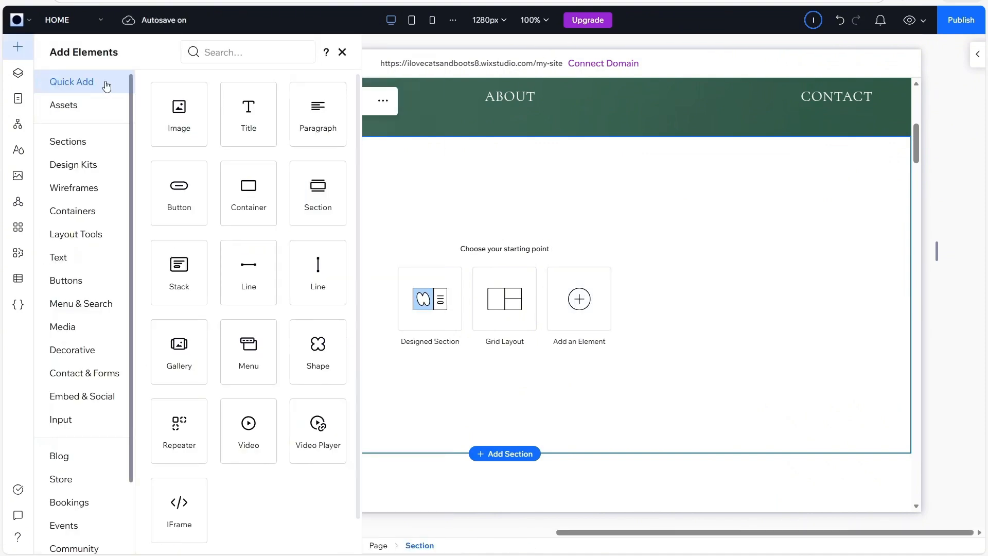
click(96, 398)
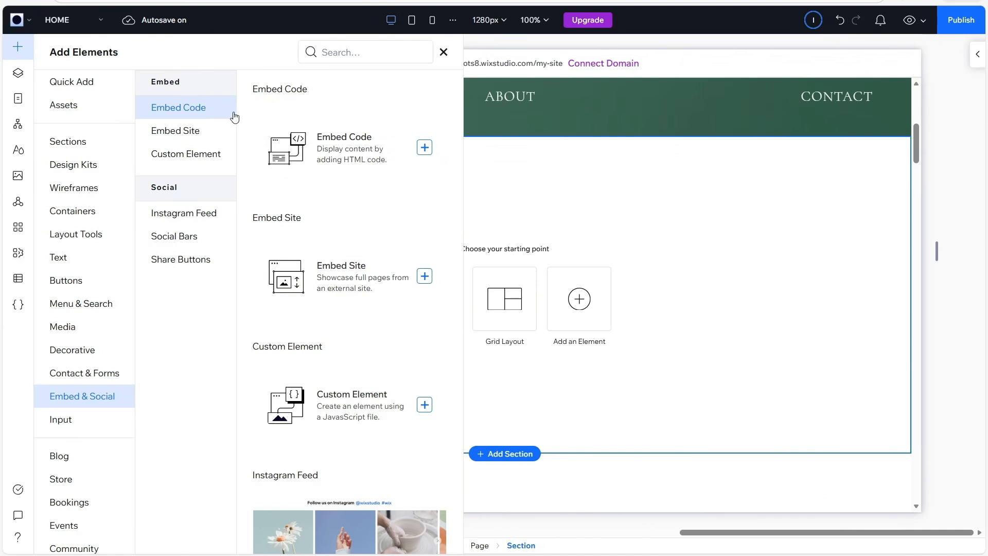
click(423, 147)
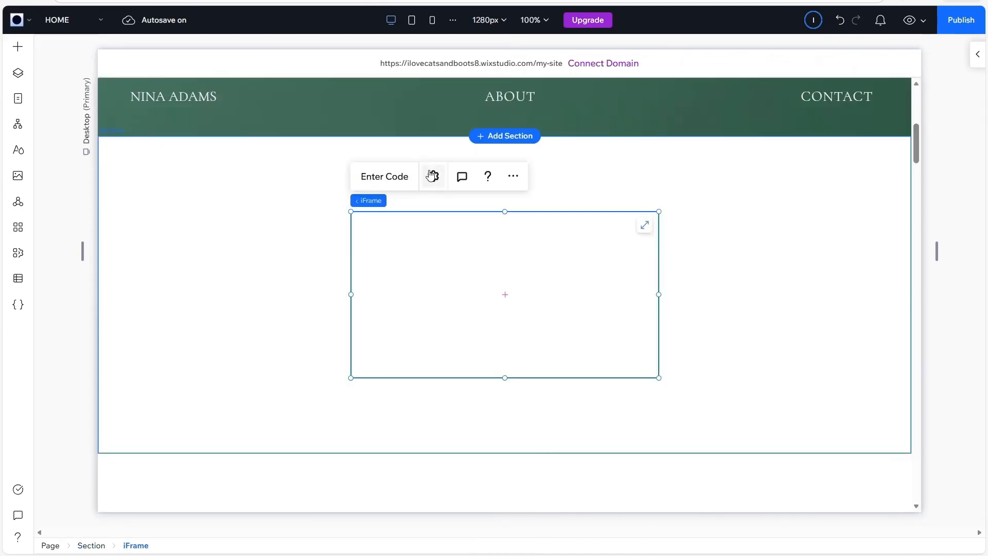
Paste the copied Elfsight Line Chat code into the new iFrame and apply it.
click(398, 183)
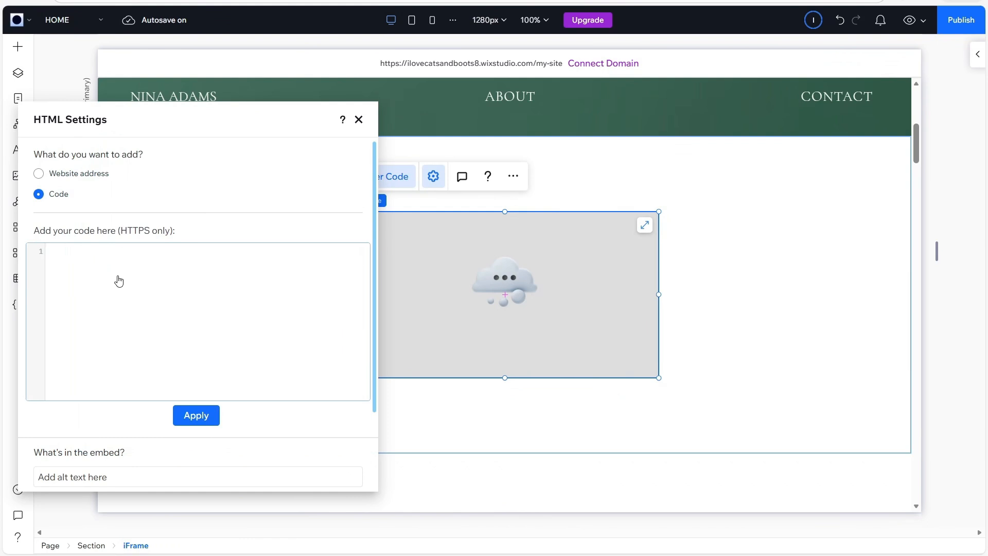
key(ctrl+v)
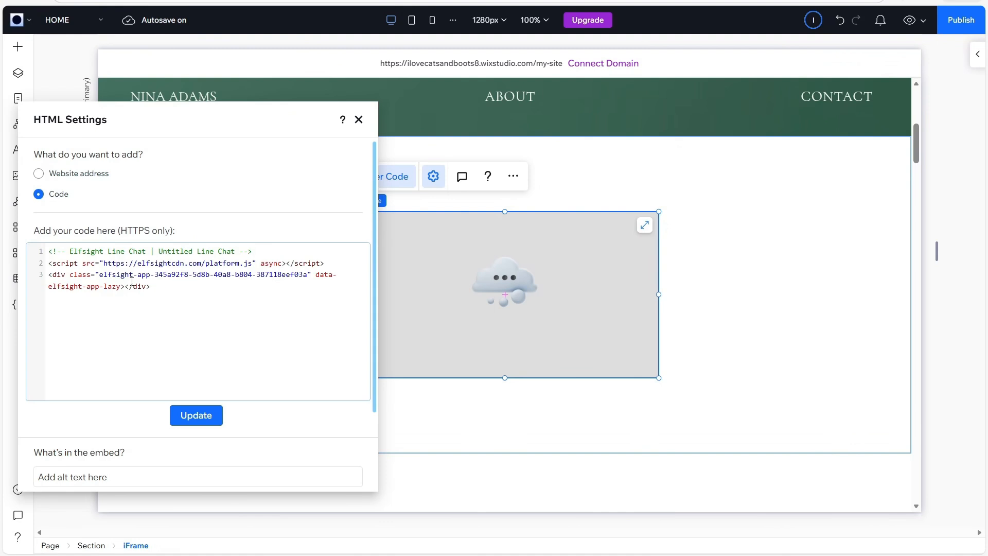
click(177, 423)
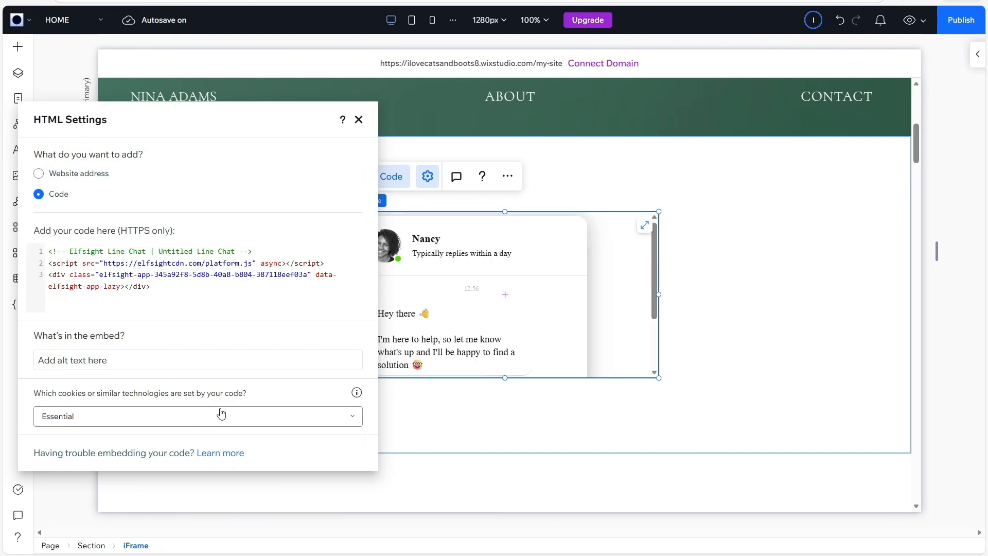
click(468, 320)
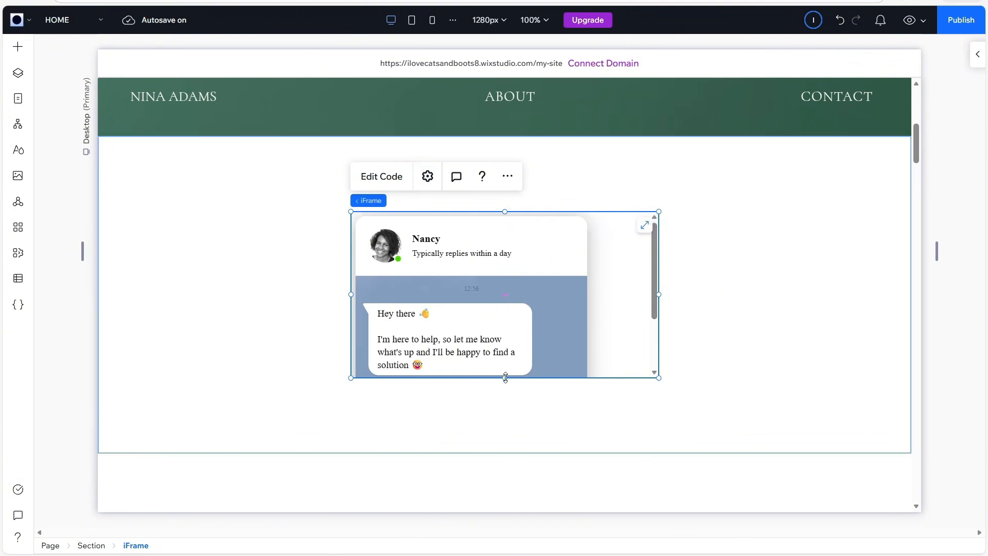
Make the chat iFrame tall enough to fit the whole widget and move it to the section's right side.
drag(505, 378, 511, 332)
drag(515, 386, 515, 418)
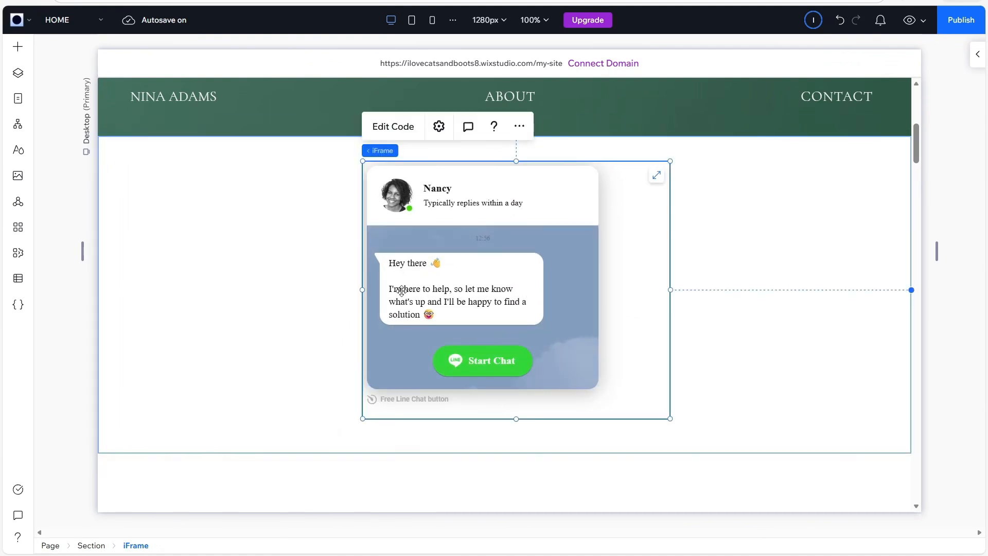
drag(434, 278, 682, 288)
click(954, 317)
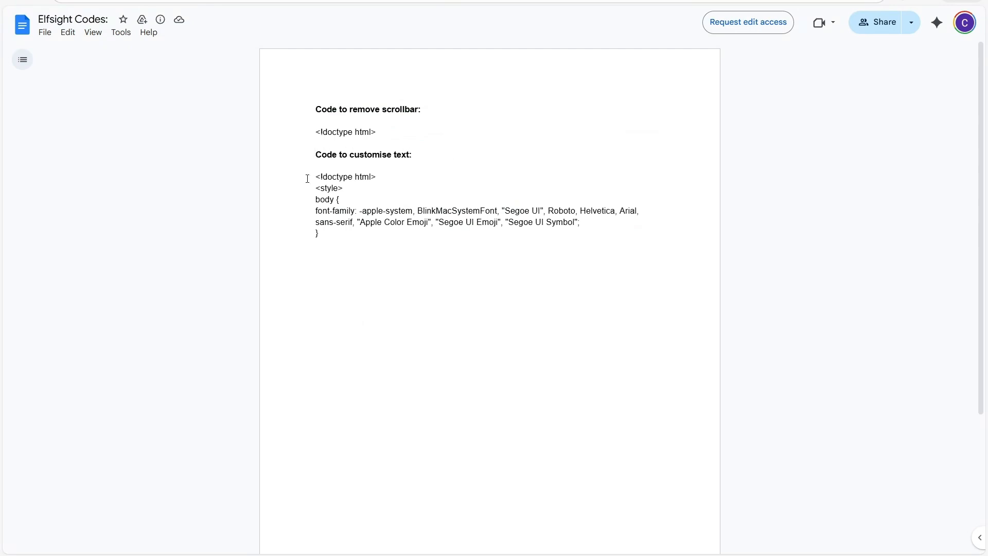
Copy the doctype and font-family style code under "Code to customise text" in the Elfsight Codes document.
drag(307, 178, 328, 233)
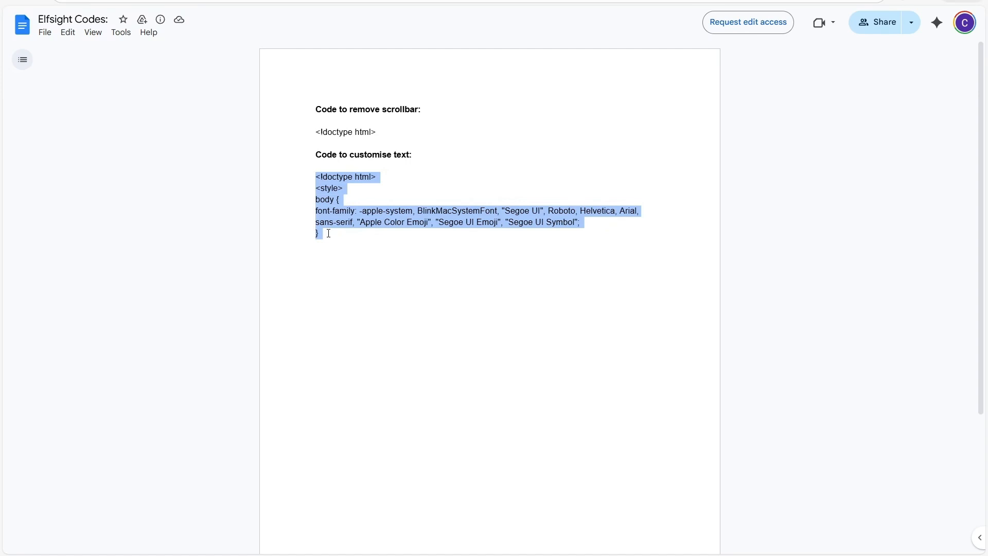
right_click(332, 218)
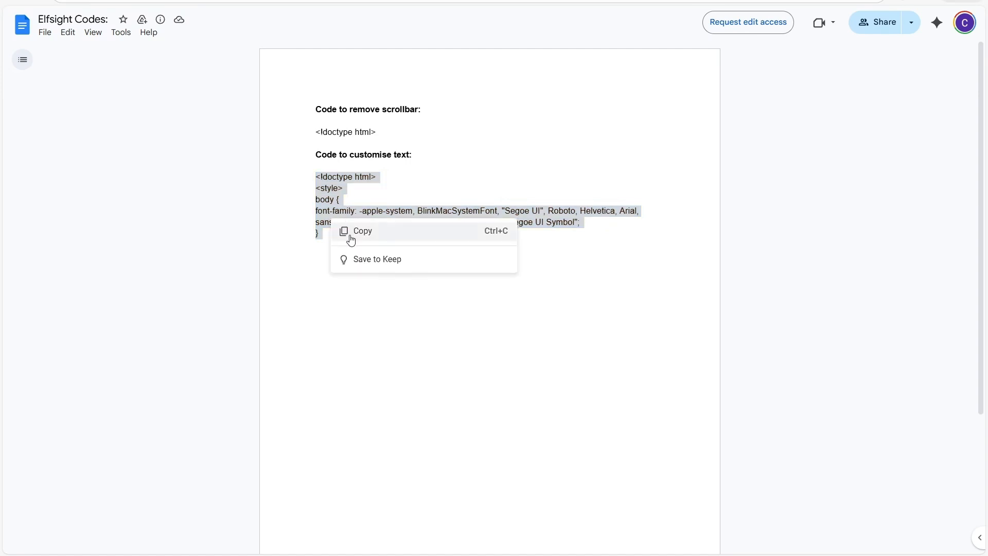
click(350, 231)
click(353, 231)
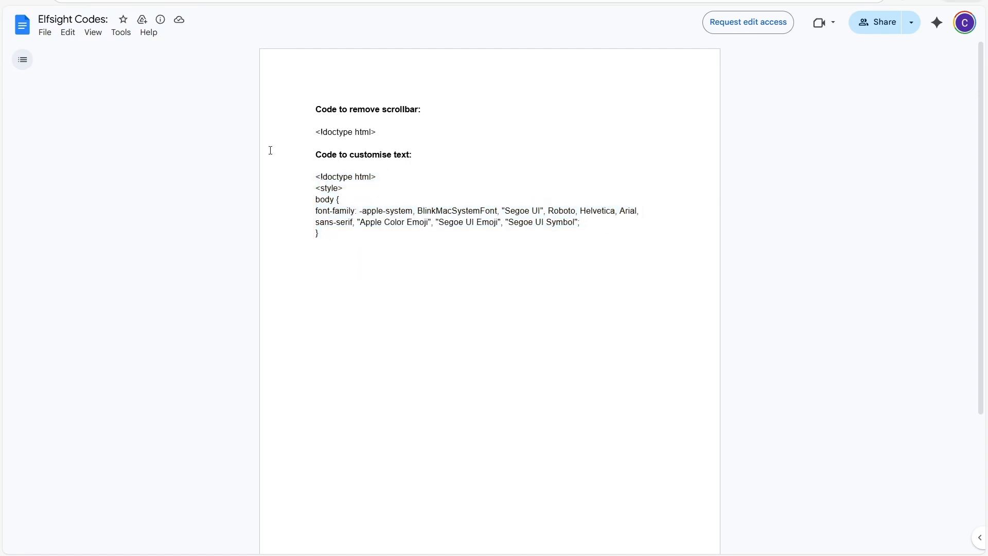
Back in Wix Studio, append the copied font style code after the widget code in the chat iFrame and update it.
click(163, 0)
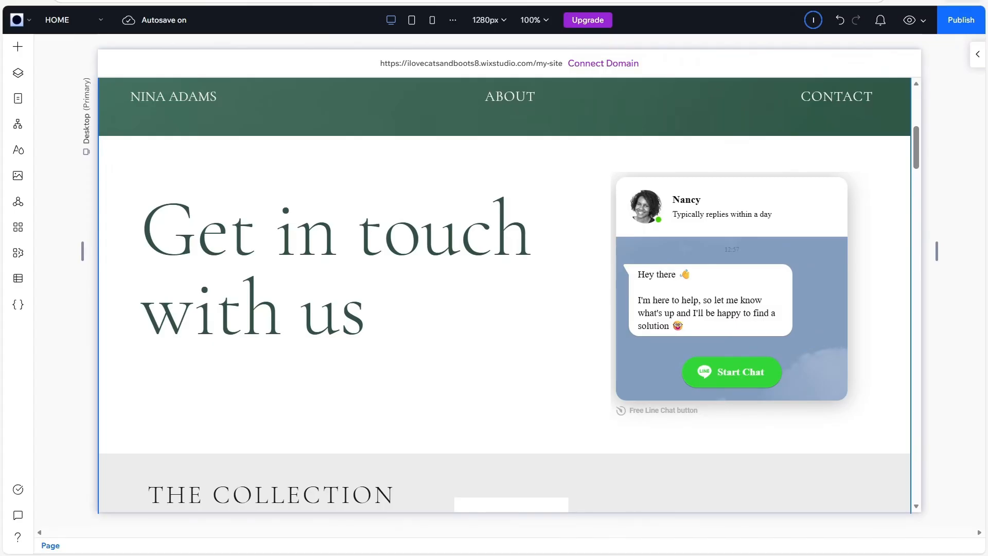
click(653, 245)
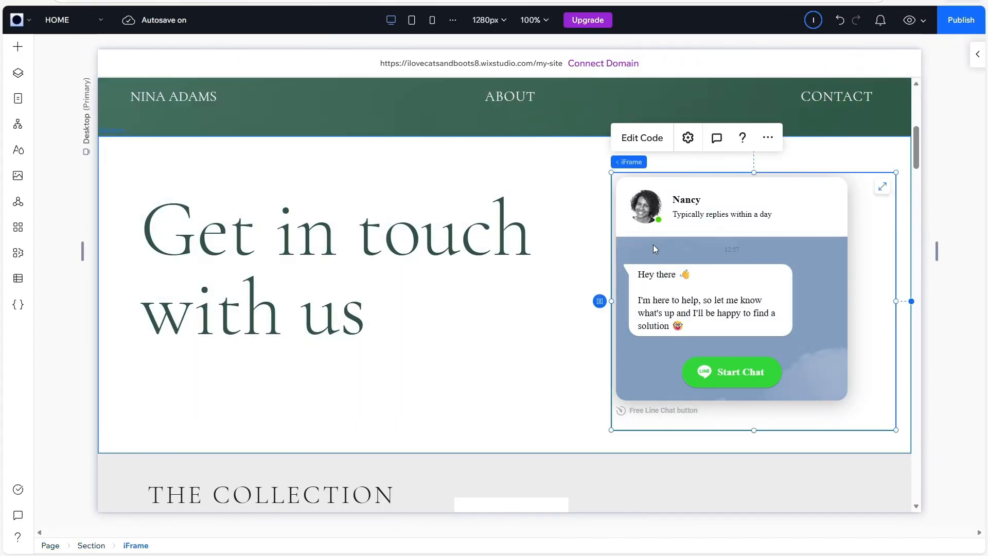
click(640, 136)
key(ctrl+v)
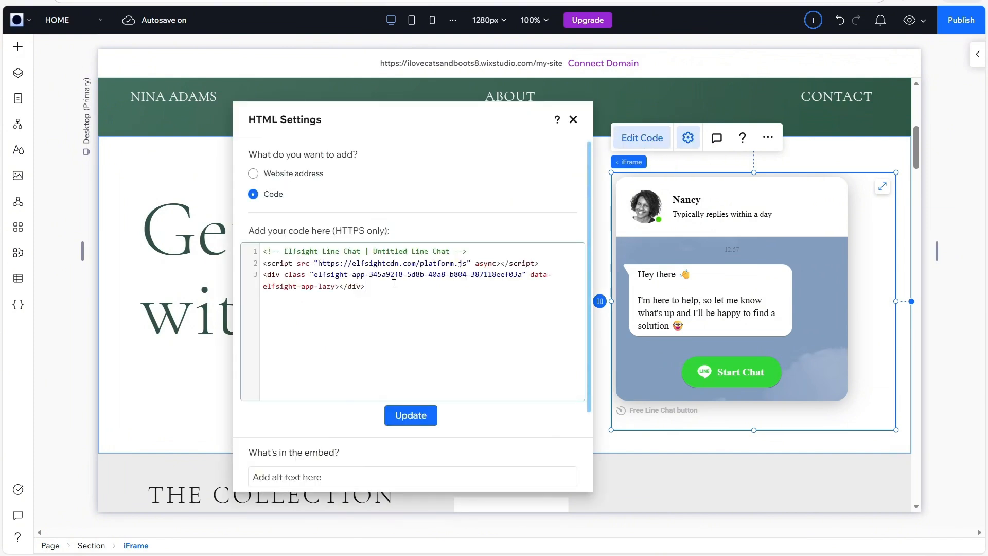
key(ctrl+v)
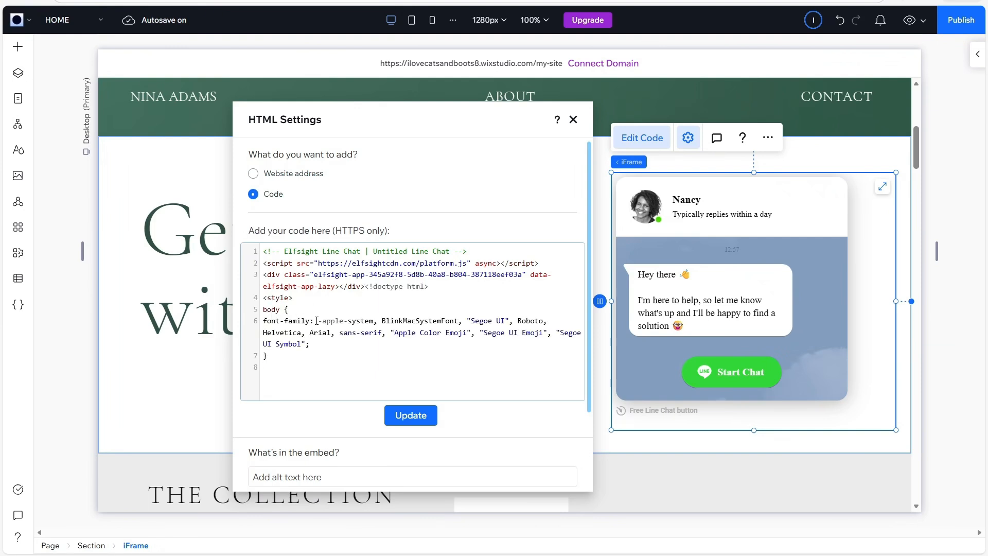
drag(318, 320, 338, 343)
click(338, 343)
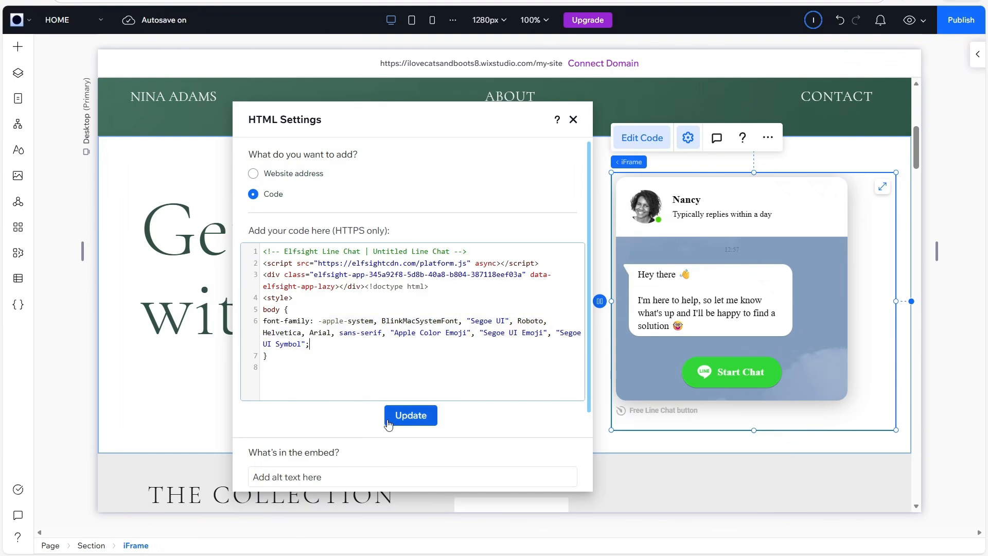
click(410, 415)
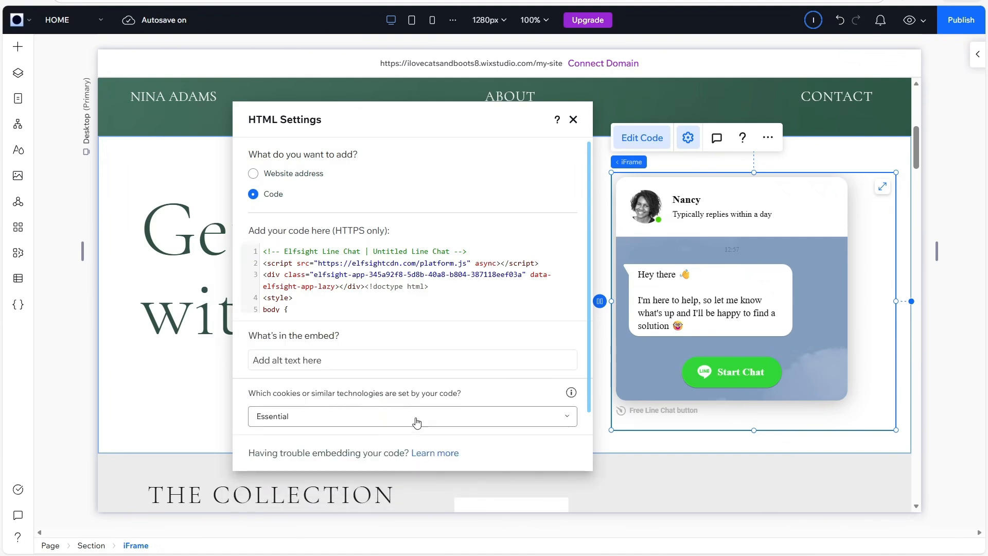
click(955, 312)
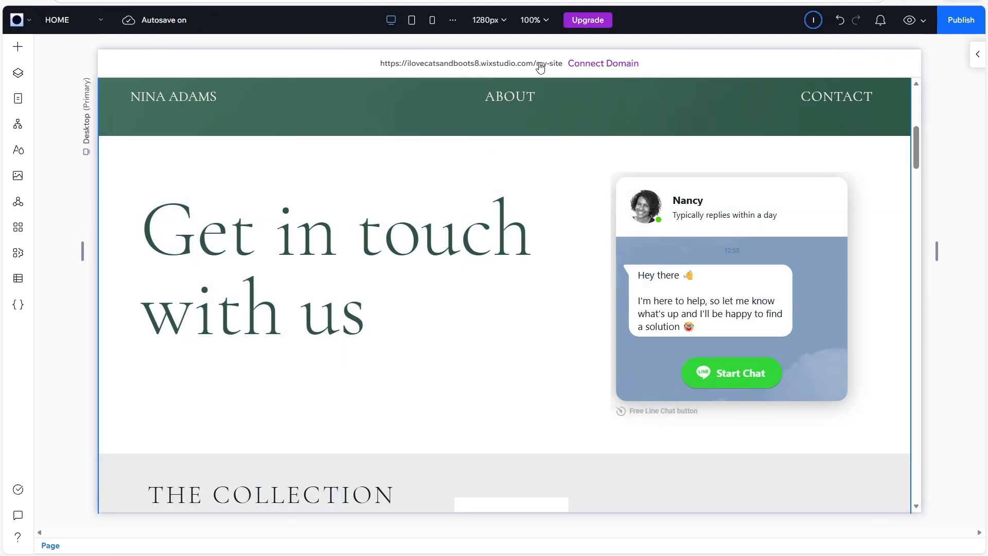
Preview the site to check the embedded Line chat window beside the "Get in touch with us" heading.
click(914, 28)
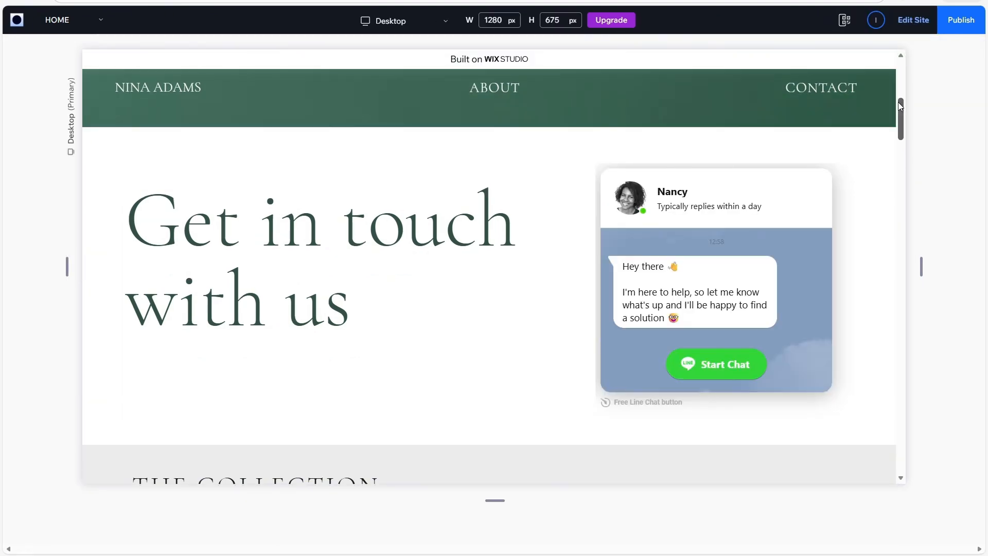